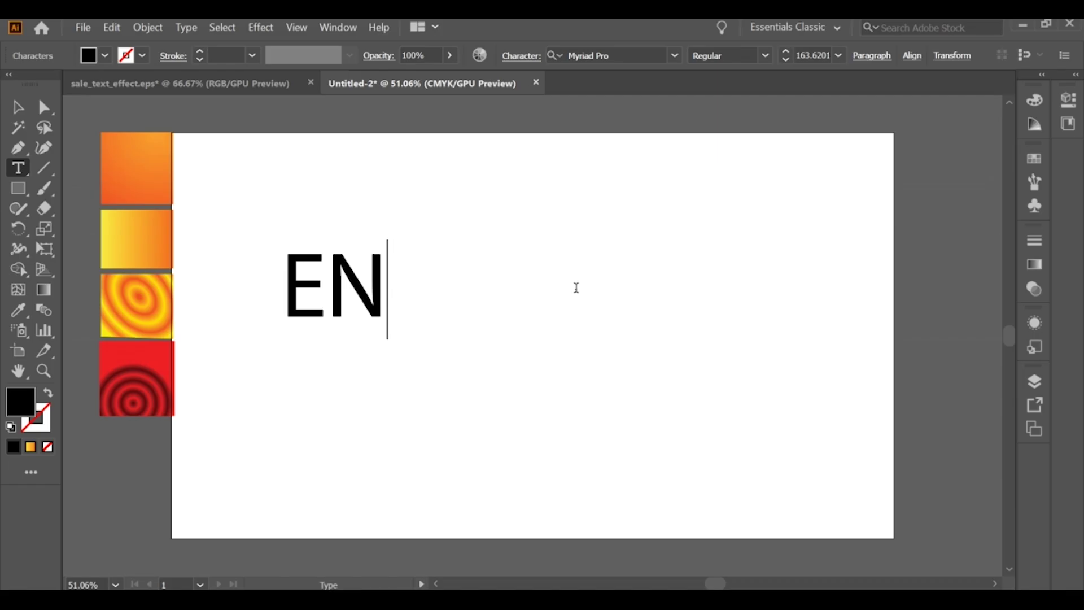
Complete the text as END and set its font to Osaka Chips
text(D)
click(17, 108)
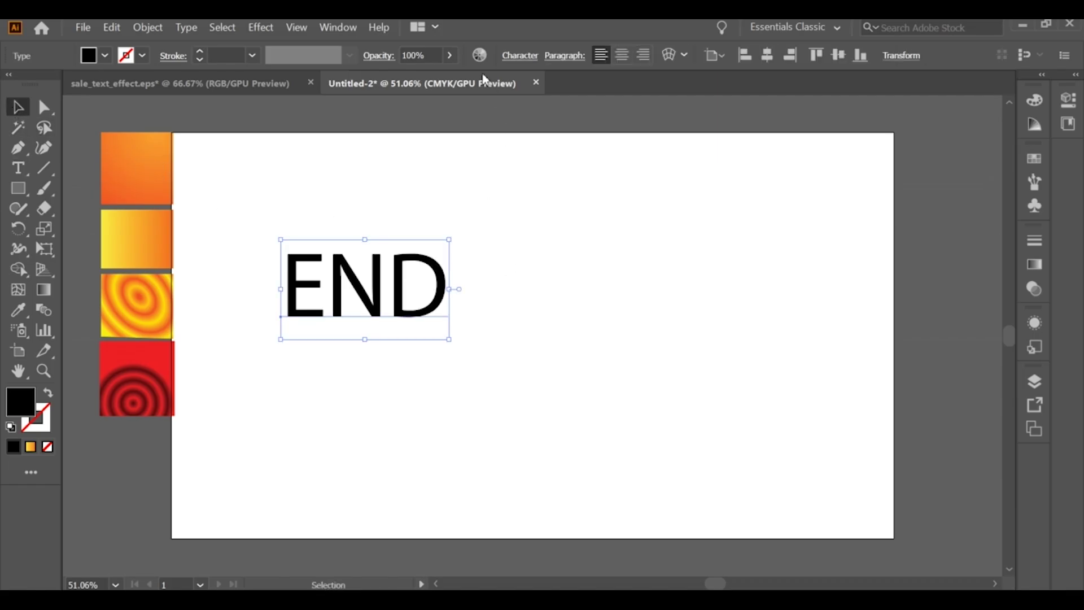
click(517, 58)
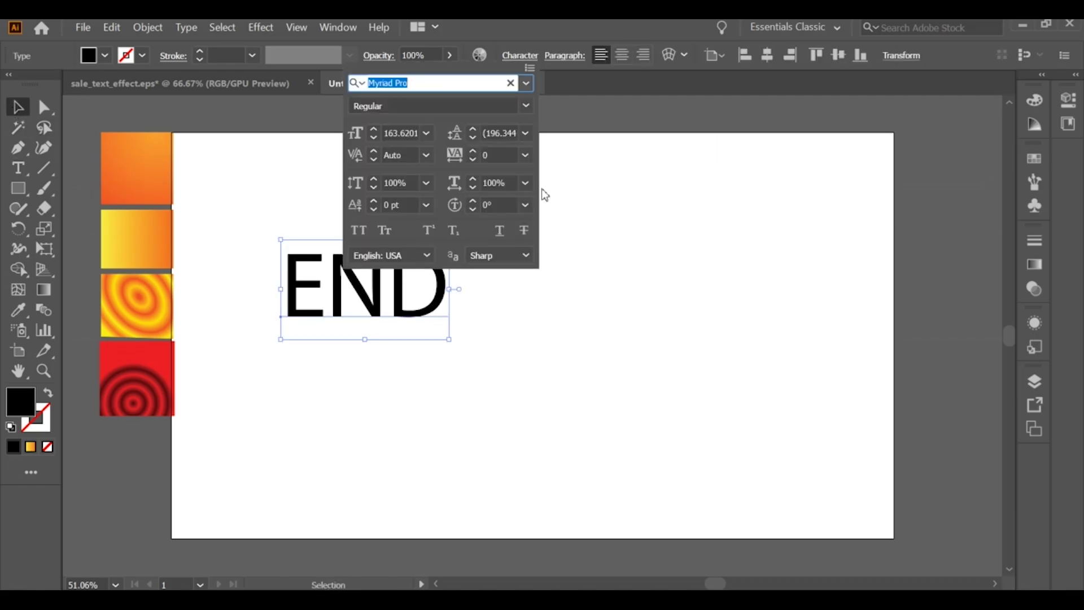
click(526, 83)
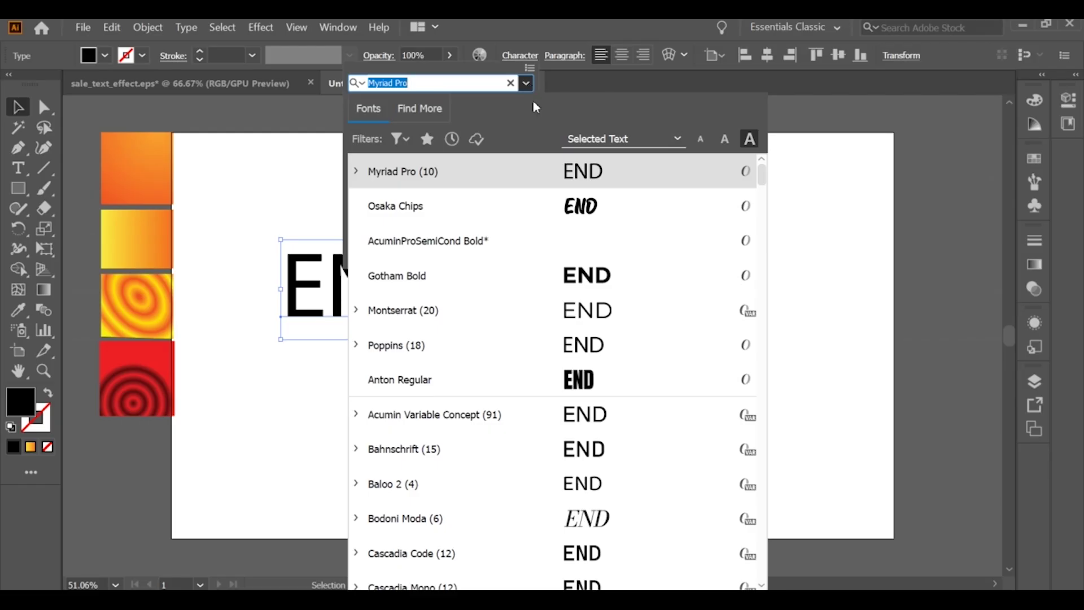
click(586, 210)
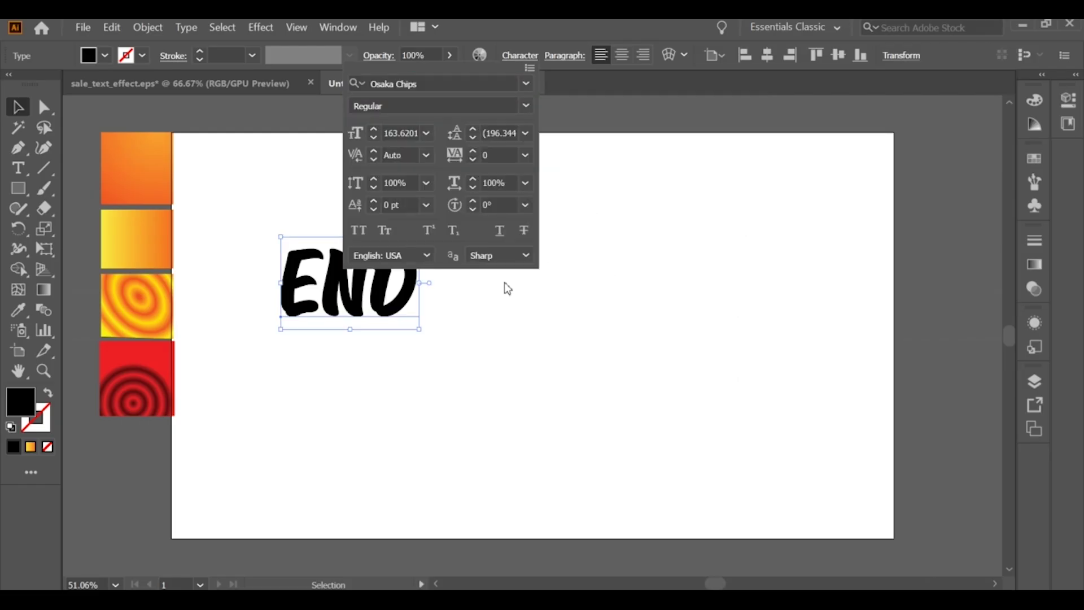
click(598, 171)
Enlarge the END text to about 60% of the artboard's width and place it in the middle of the artboard
drag(419, 283, 723, 319)
drag(531, 257, 580, 292)
scroll(549, 286, down, 1)
click(790, 251)
click(715, 260)
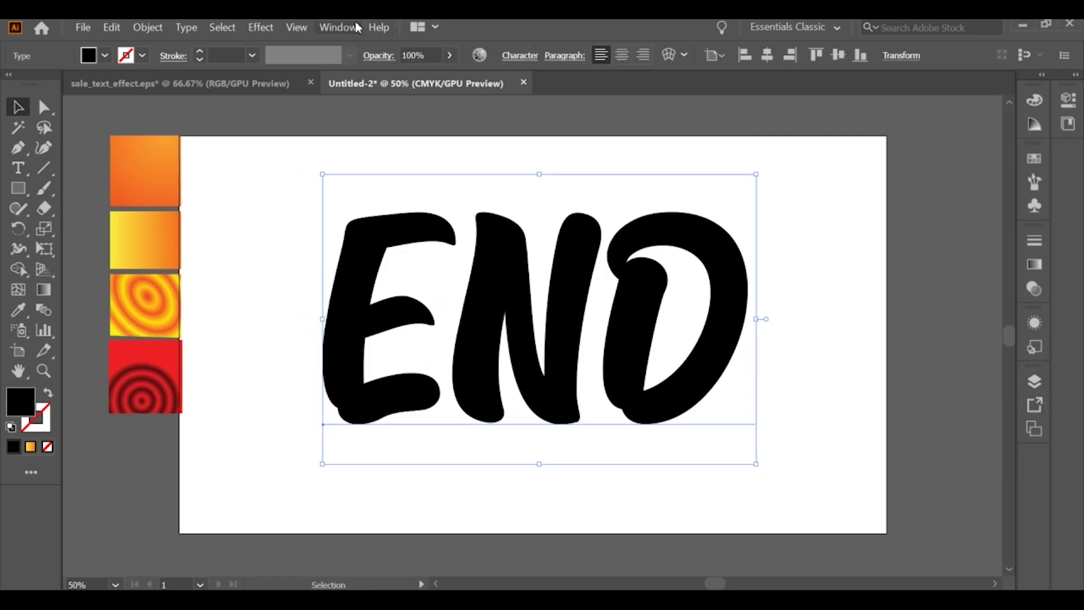
Show the text's appearance settings and fill it with the yellow-to-orange gradient sampled from the second swatch square
click(340, 27)
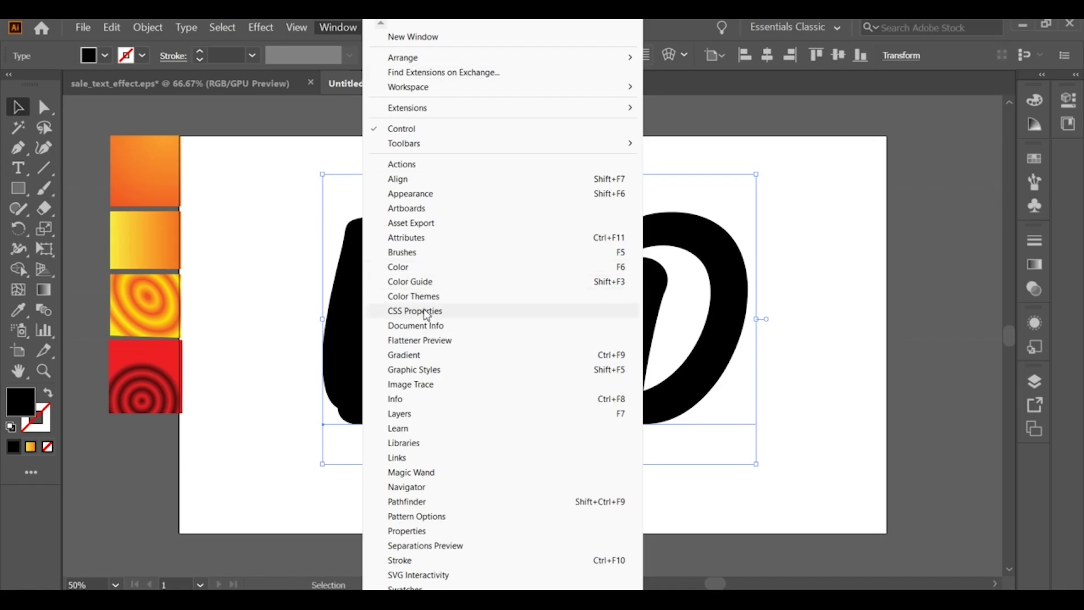
click(397, 195)
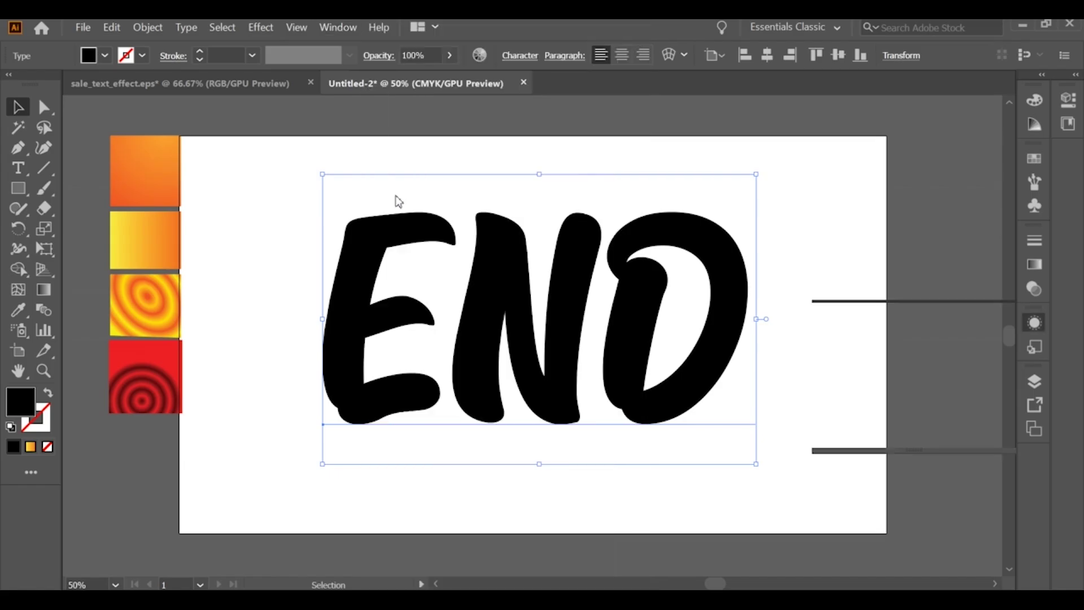
click(850, 439)
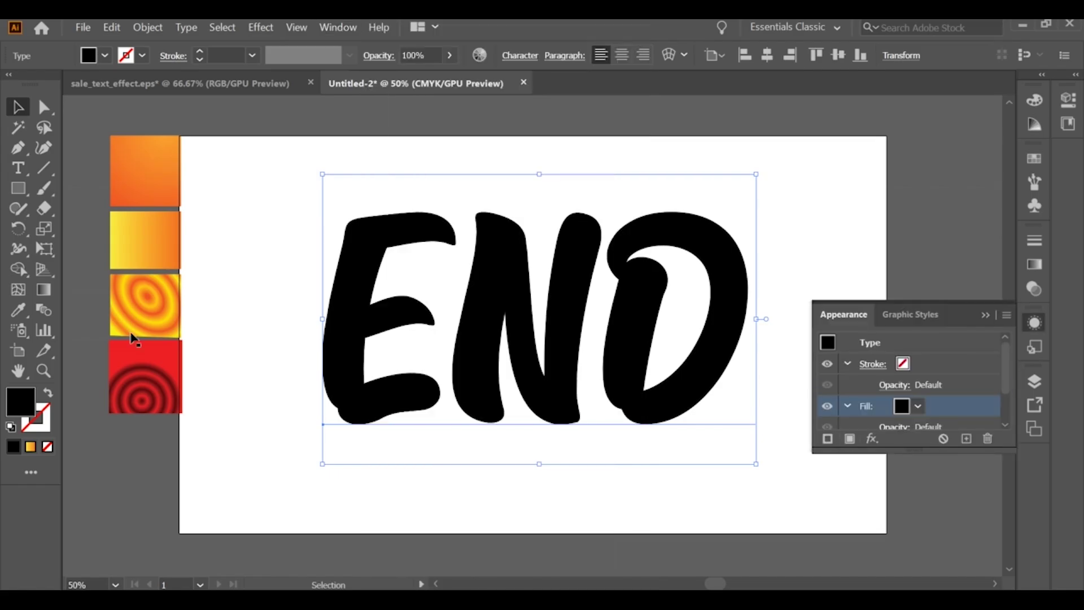
key(i)
click(145, 240)
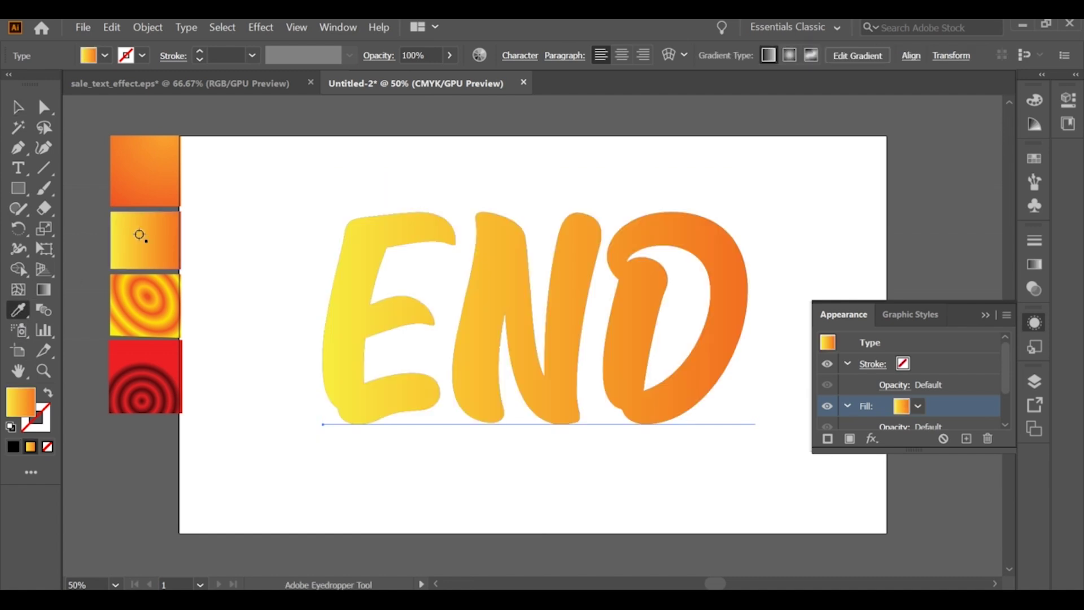
click(17, 107)
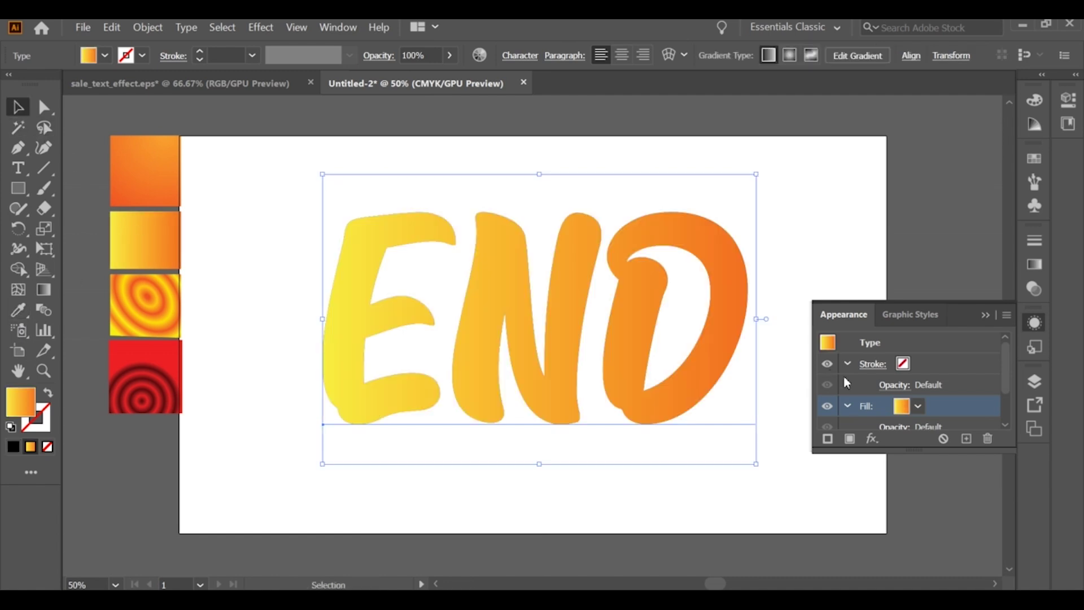
Redraw the fill gradient vertically across the letters, from yellow at their tops to orange at their bases
key(g)
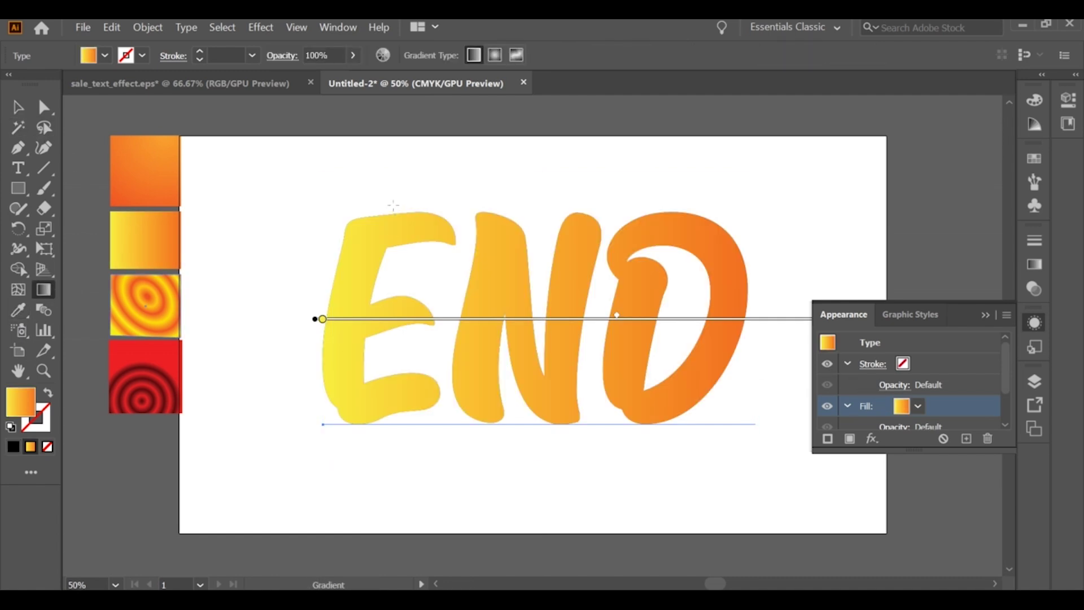
drag(518, 194, 527, 421)
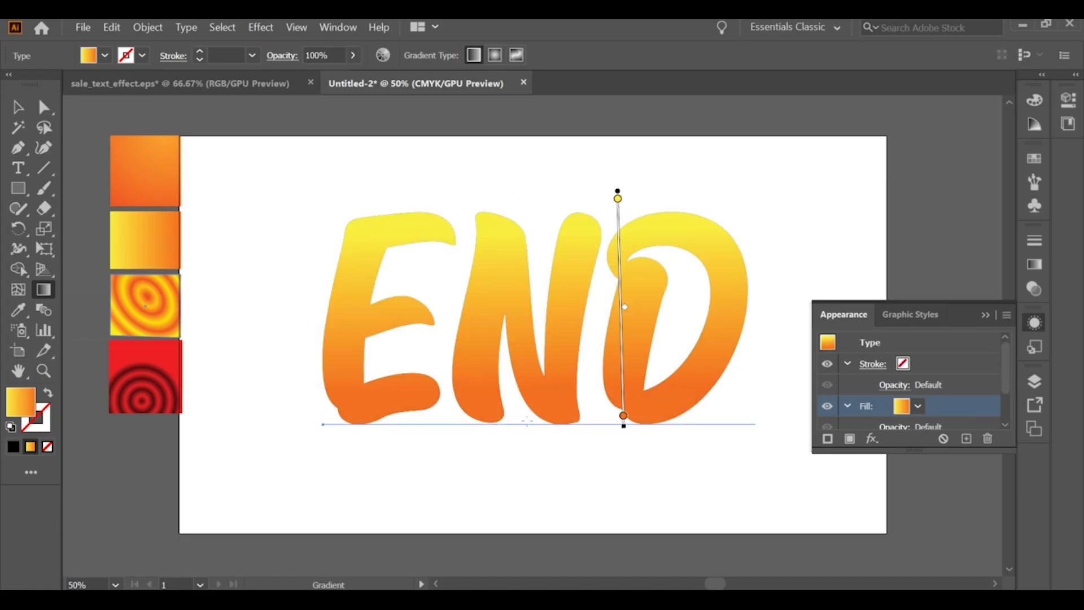
click(17, 106)
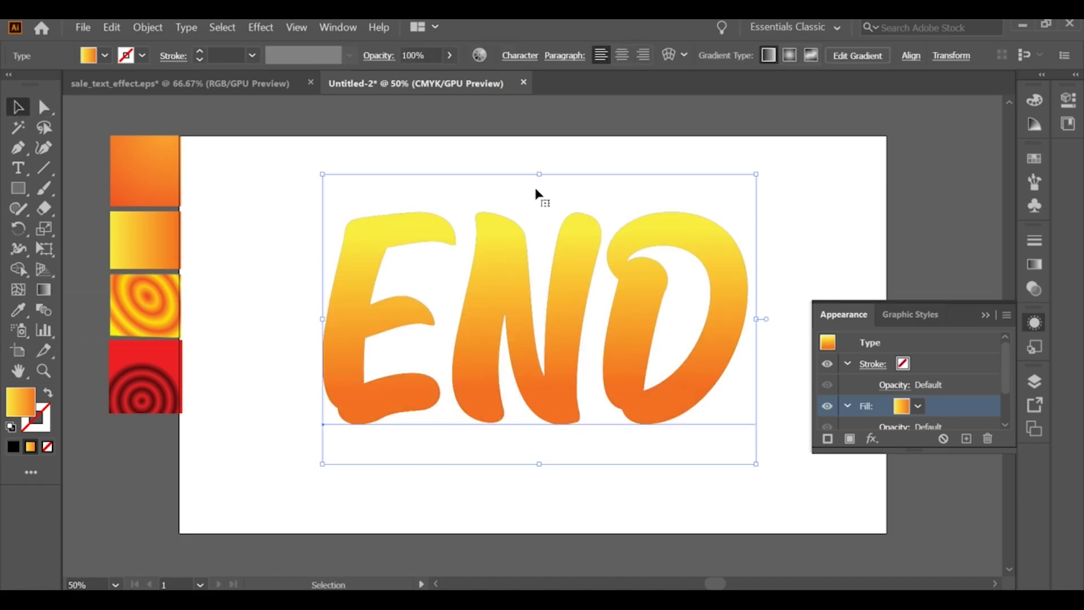
Add a second fill to the END text's appearance
scroll(935, 370, down, 2)
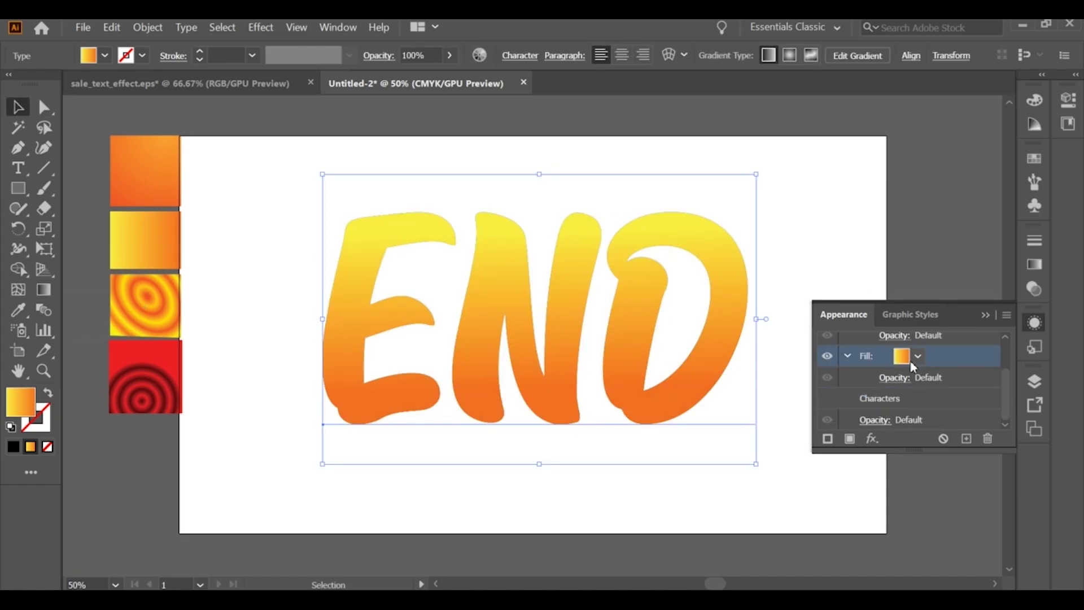
scroll(904, 362, up, 2)
click(918, 344)
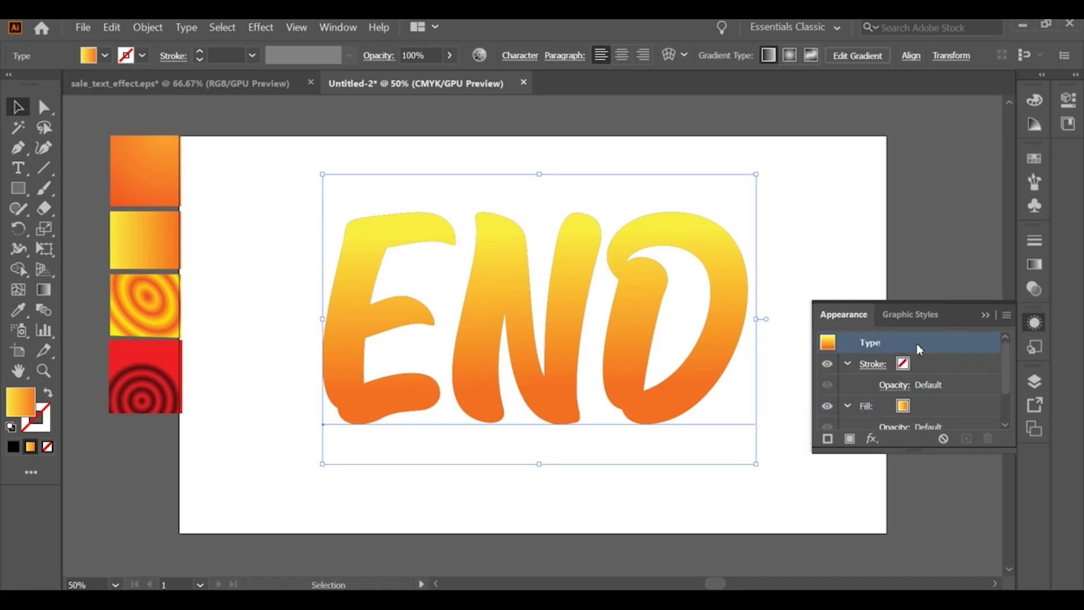
scroll(955, 362, down, 2)
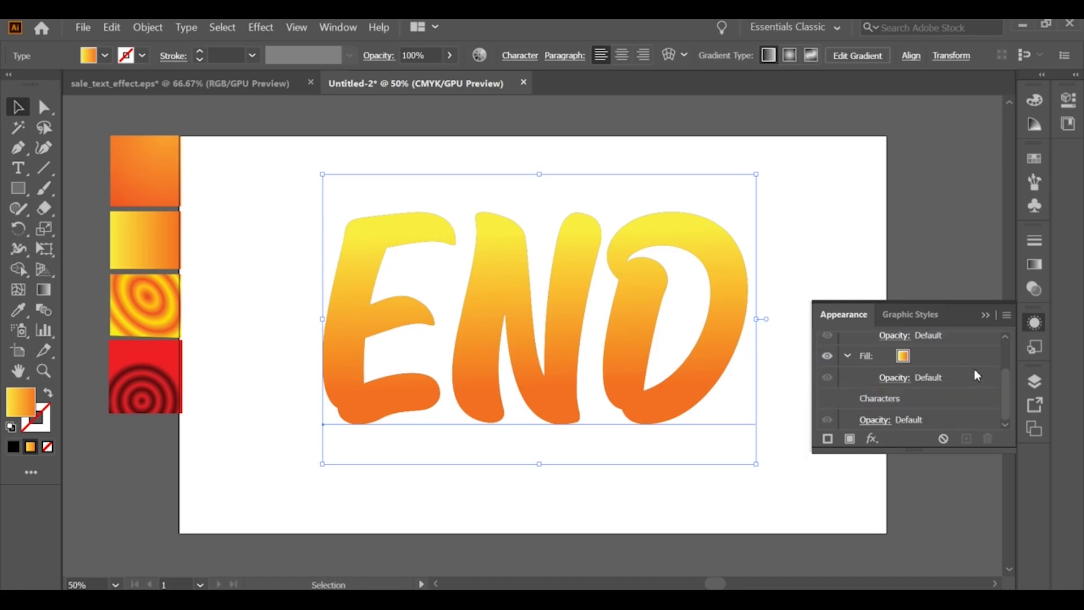
click(854, 444)
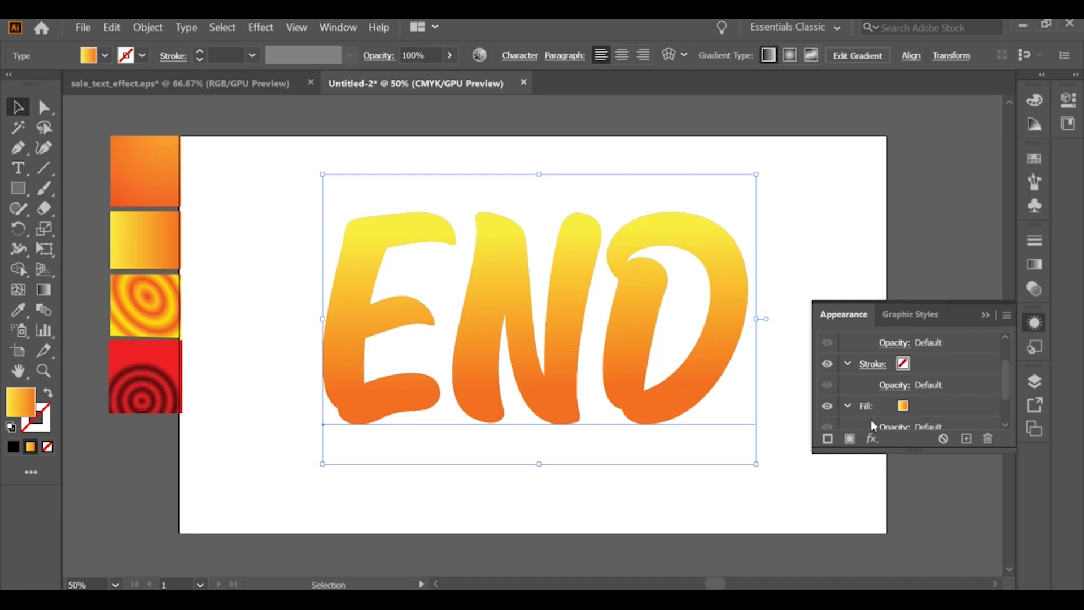
scroll(871, 421, down, 1)
scroll(871, 418, up, 2)
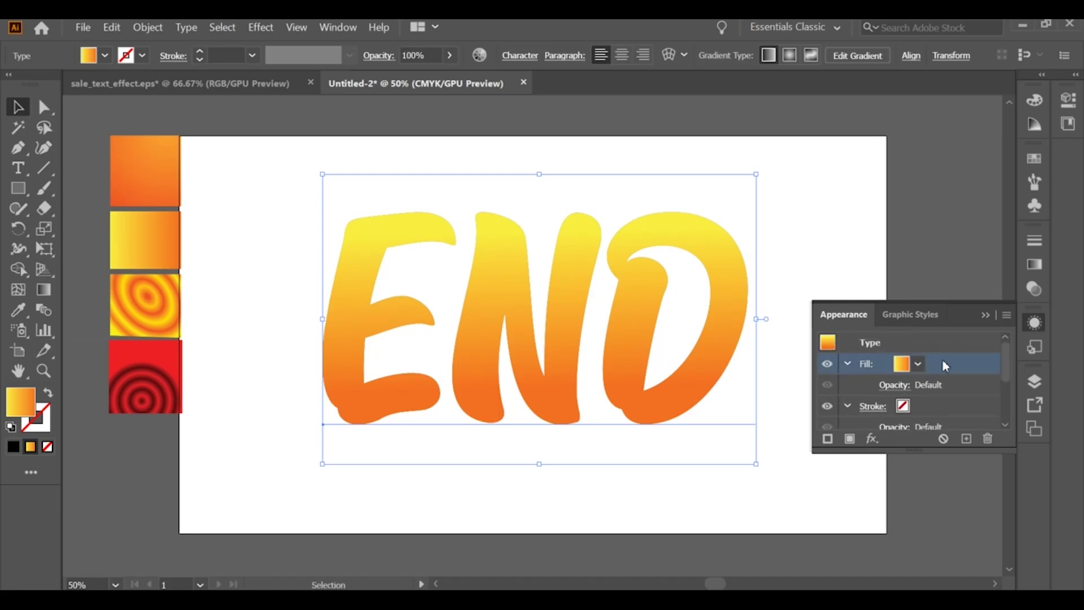
Move the newly added fill beneath the stroke in the text's appearance stack
scroll(951, 371, down, 2)
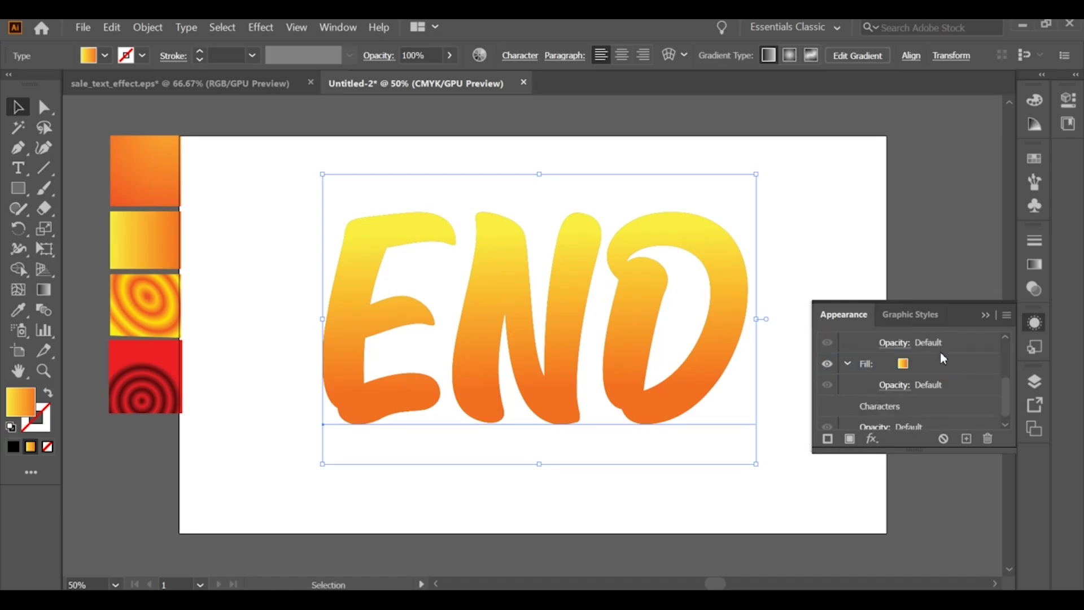
scroll(940, 349, up, 2)
click(849, 407)
scroll(920, 385, down, 2)
scroll(921, 389, up, 2)
mouse_move(932, 367)
mouse_down()
mouse_move(929, 424)
mouse_move(929, 359)
mouse_move(925, 389)
mouse_up()
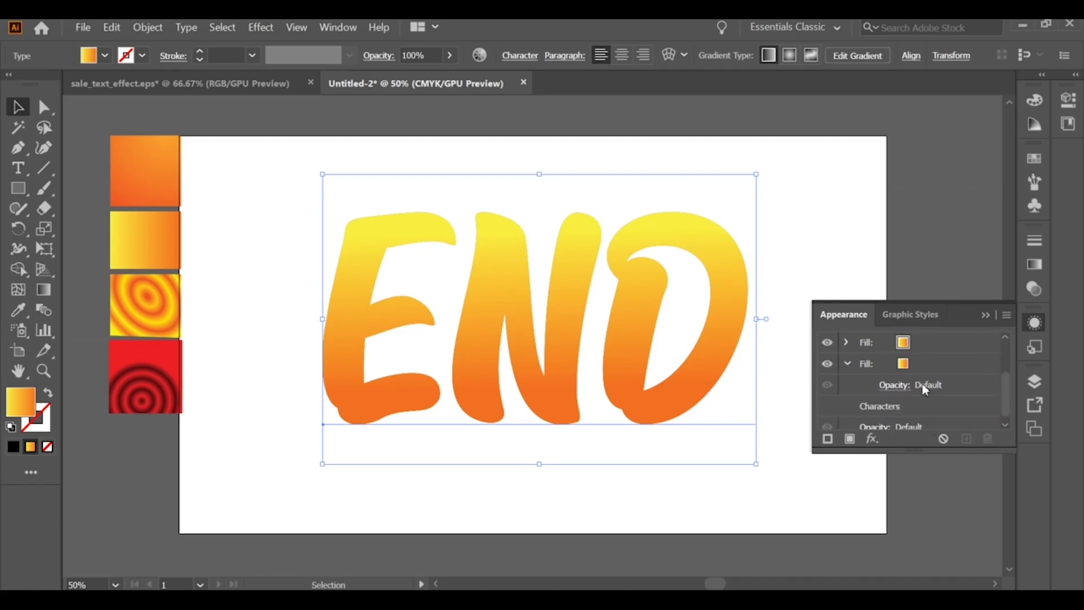
Apply the yellow-orange ring gradient sampled from the third swatch square to the text's lowest fill
click(914, 366)
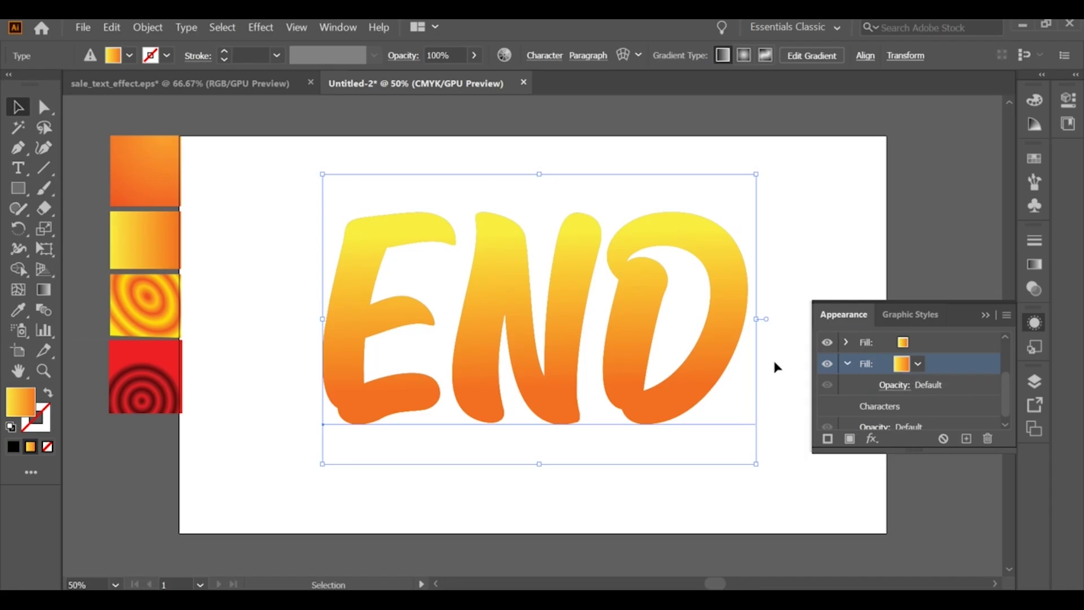
click(26, 312)
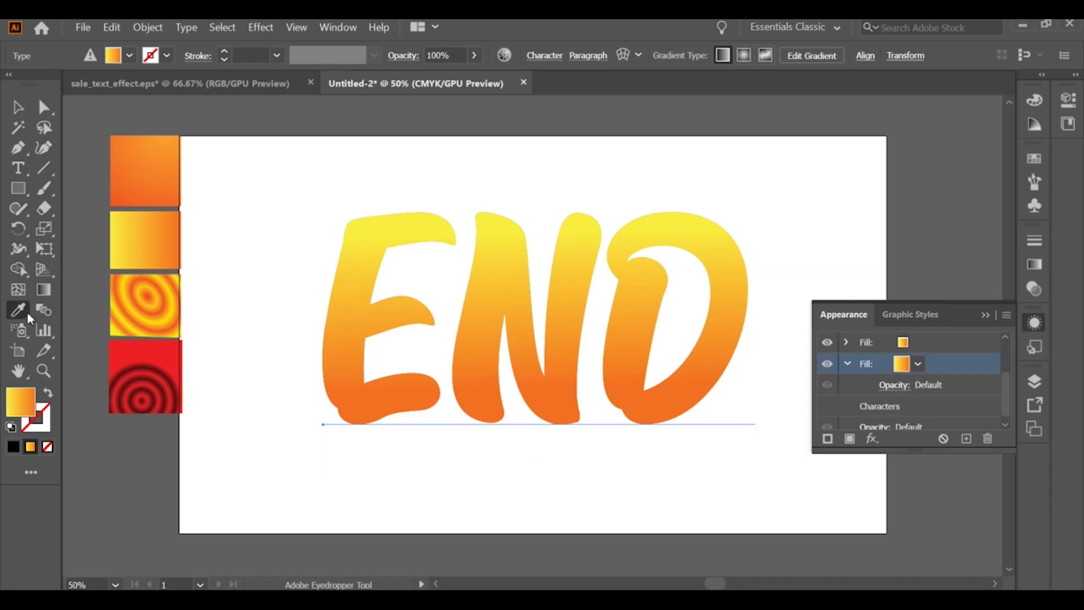
click(129, 296)
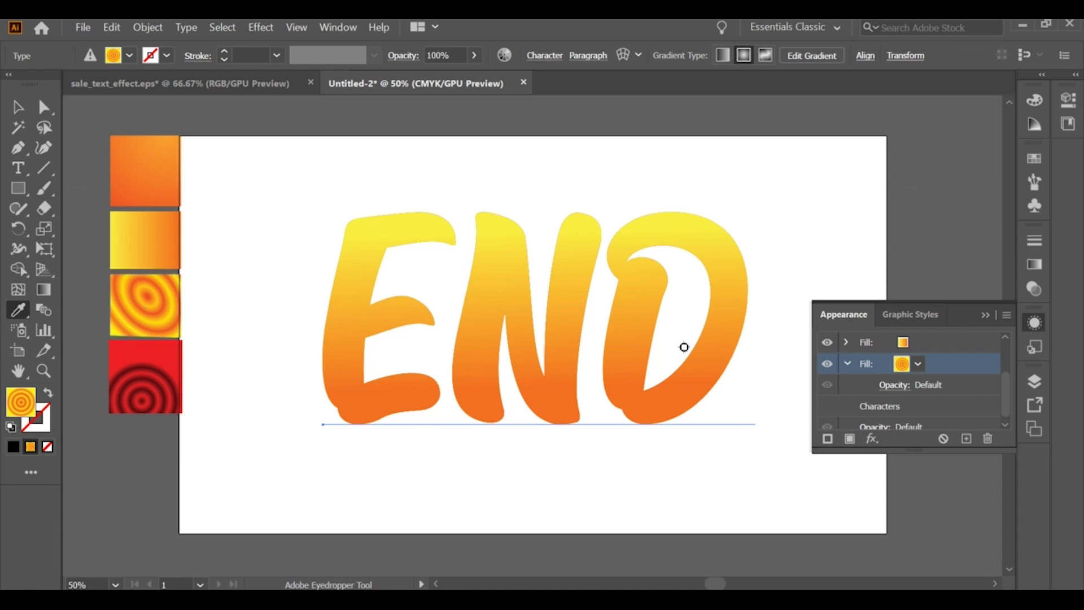
Apply an Offset Path effect of 7 pt with Miter joins and a miter limit of 4 to the lowest fill
click(875, 442)
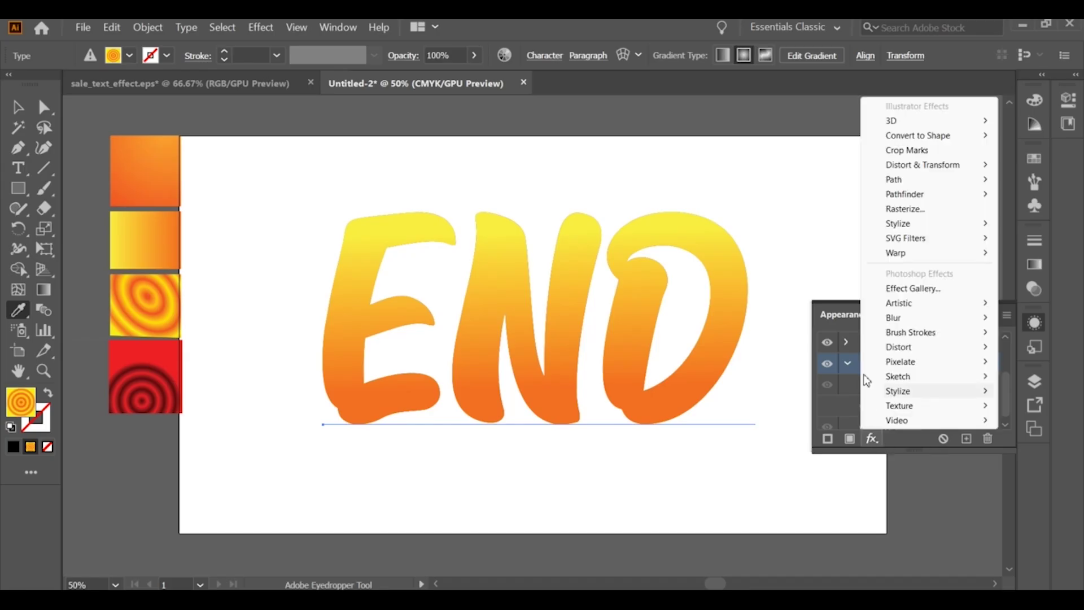
mouse_move(899, 186)
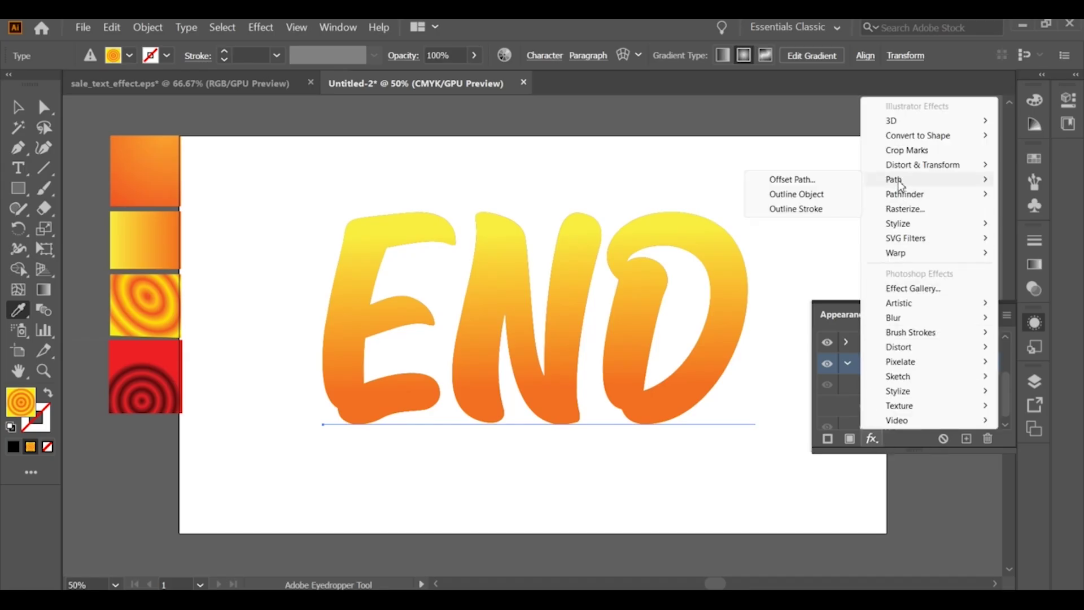
click(822, 179)
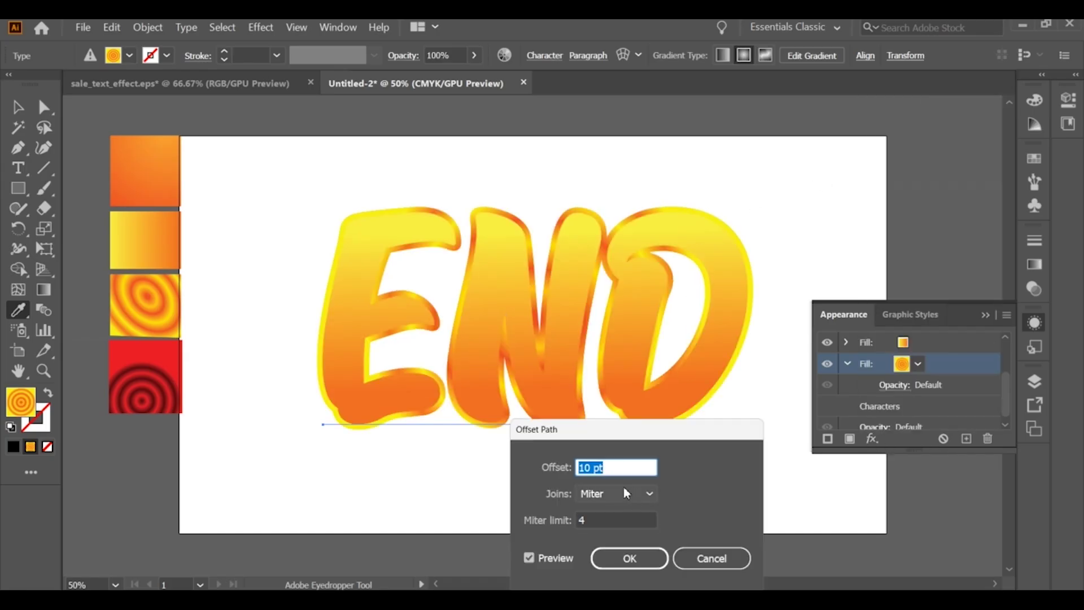
scroll(592, 465, down, 4)
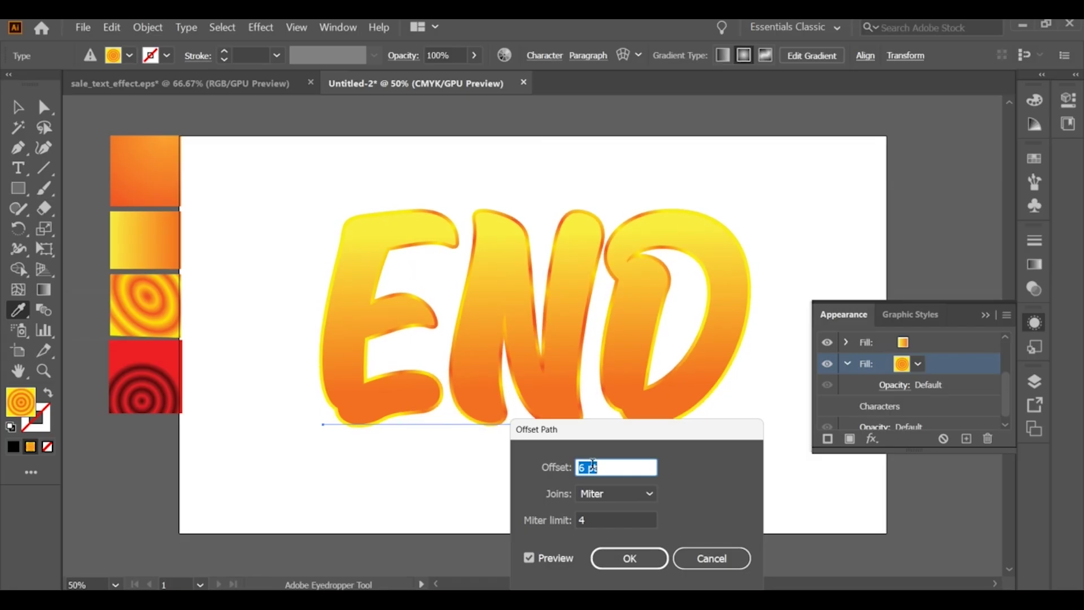
scroll(593, 465, up, 2)
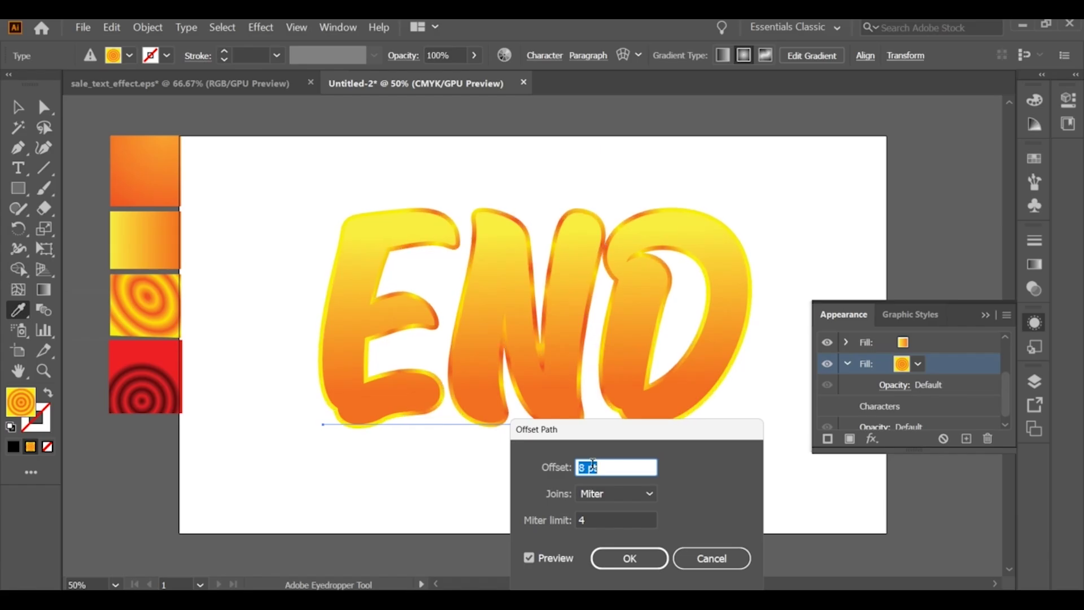
scroll(593, 465, down, 1)
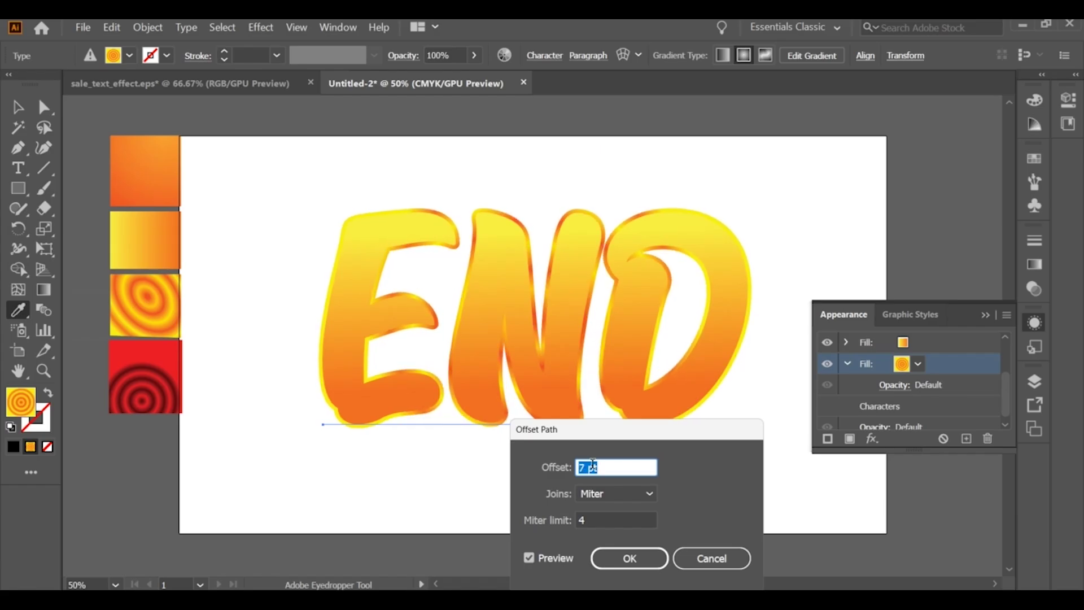
click(626, 559)
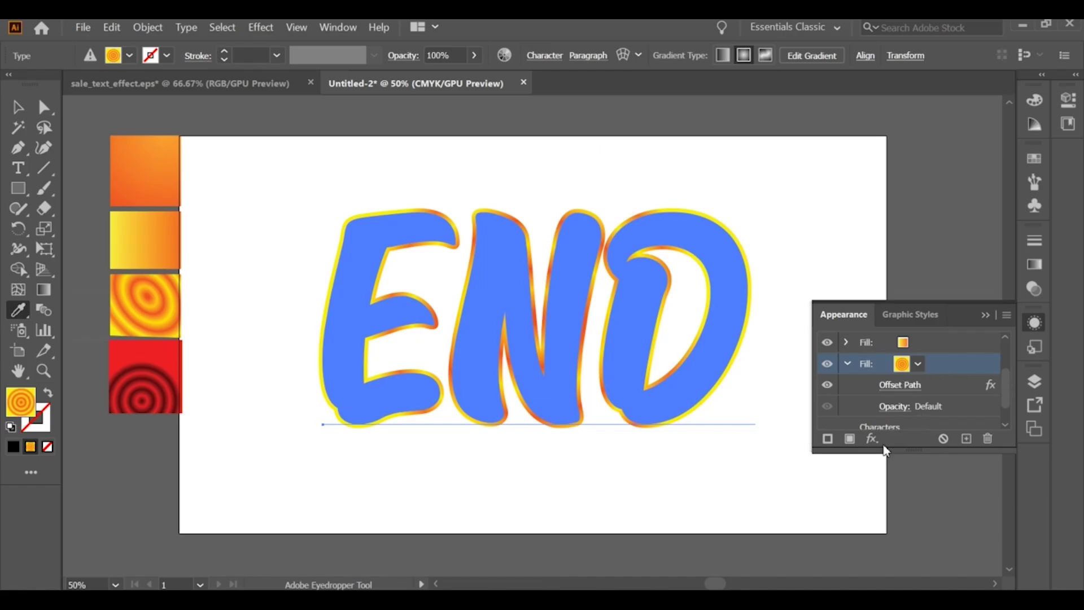
Add another fill to the whole text object and give it the dark red ring gradient sampled from the fourth swatch square
scroll(947, 354, up, 3)
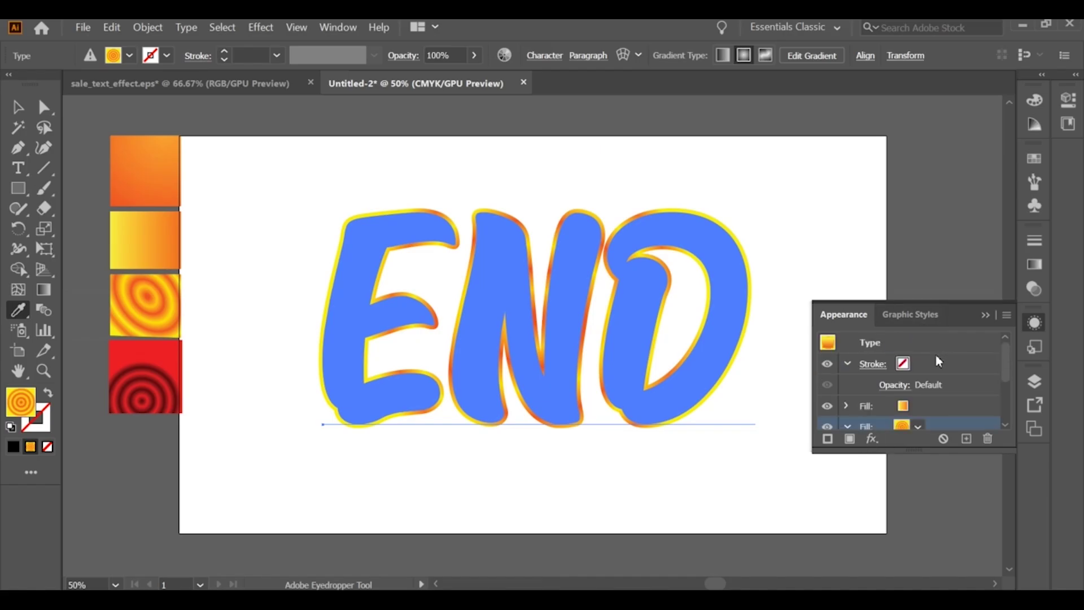
click(935, 357)
click(922, 345)
scroll(924, 349, down, 3)
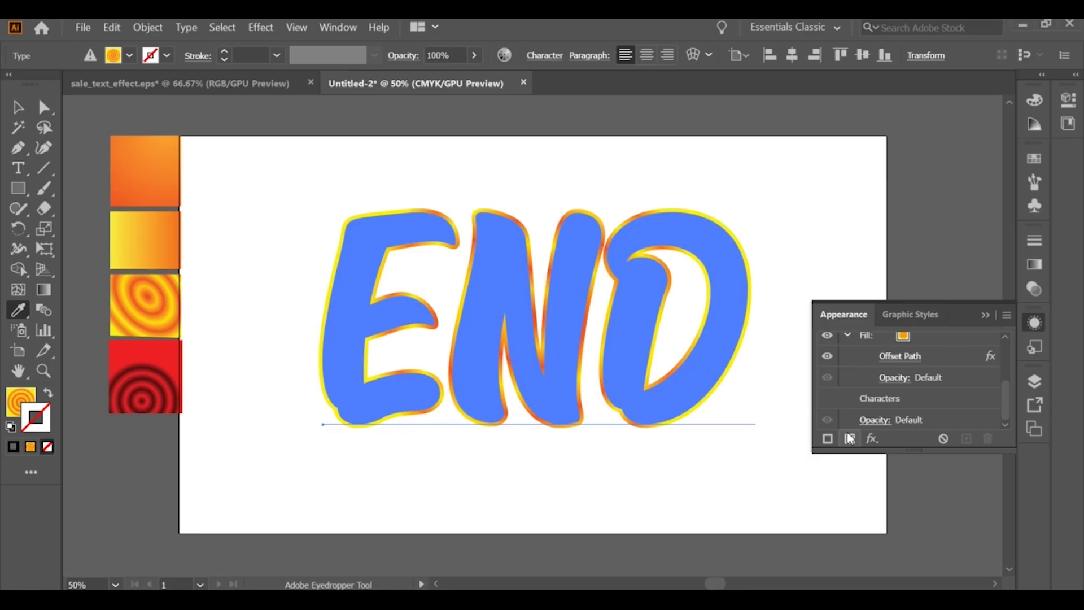
click(845, 337)
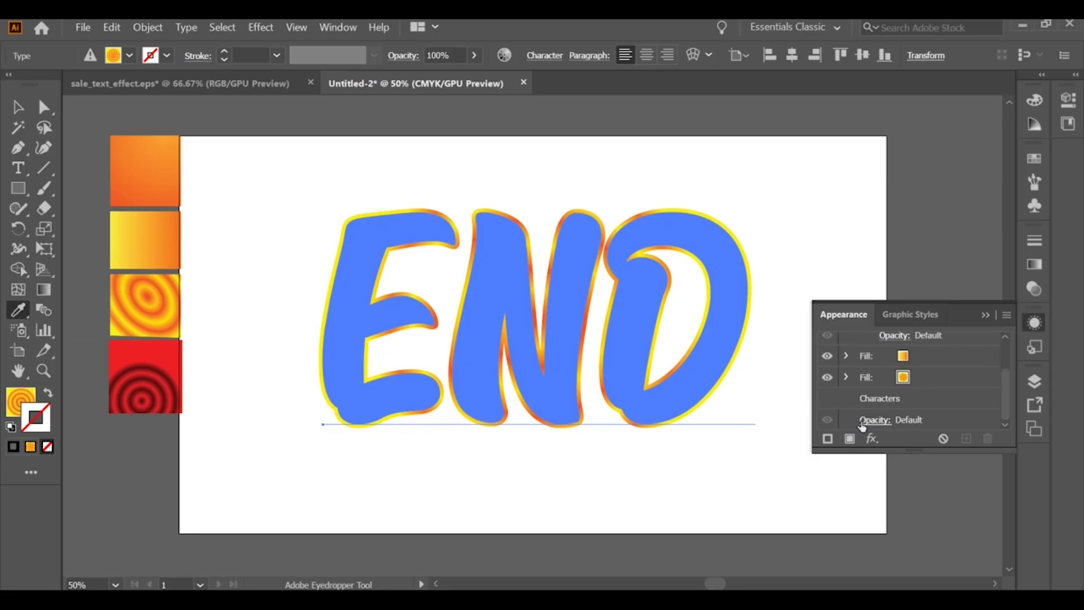
click(848, 441)
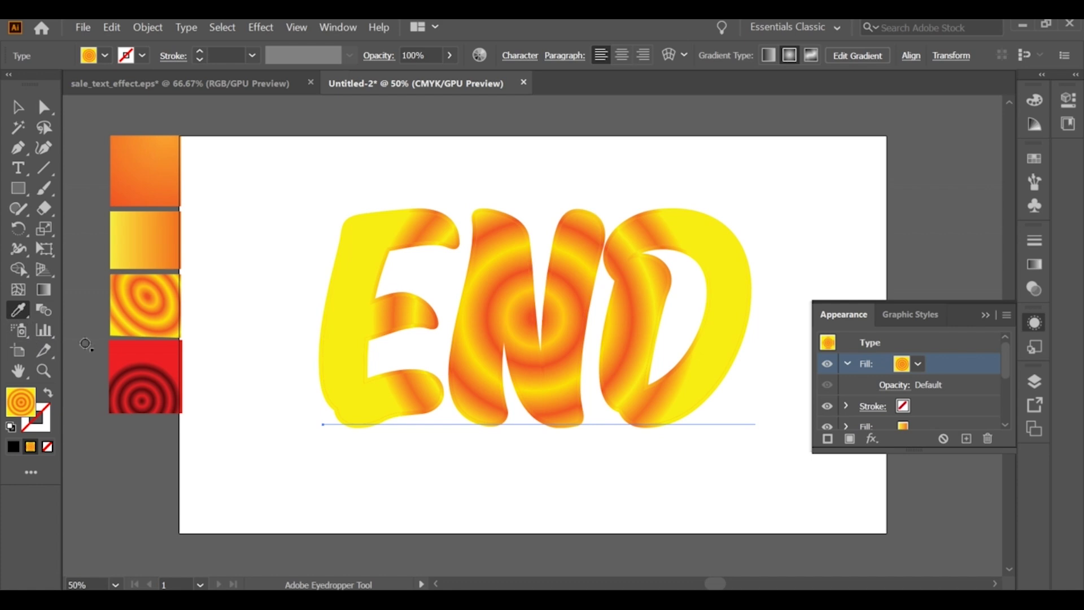
click(141, 380)
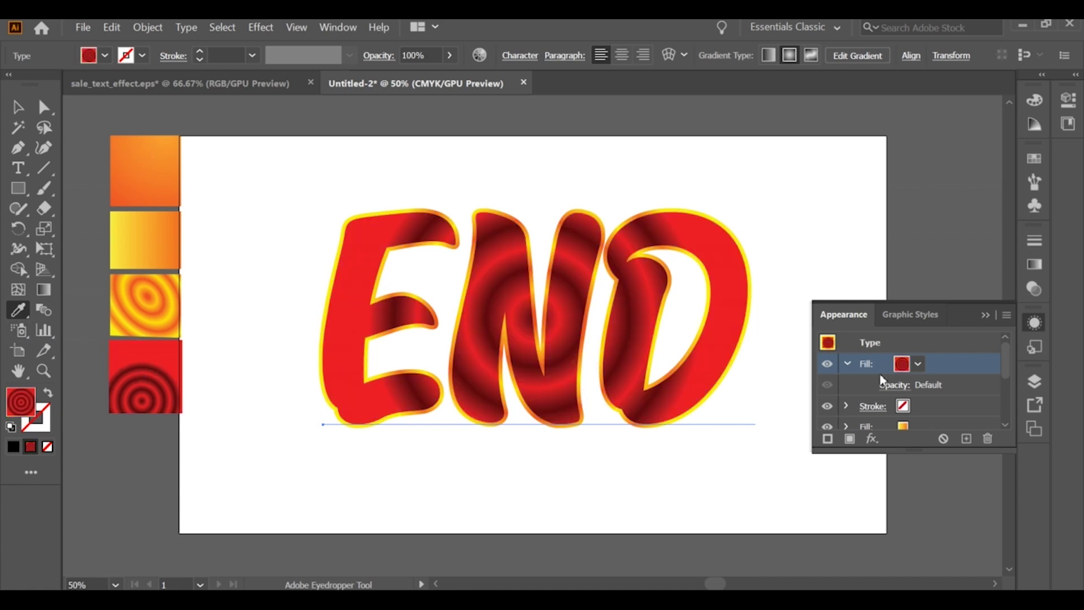
Move the dark red ring fill to the bottom of the text's appearance stack and collapse its details
mouse_move(952, 368)
mouse_down()
mouse_move(949, 426)
mouse_move(934, 378)
mouse_up()
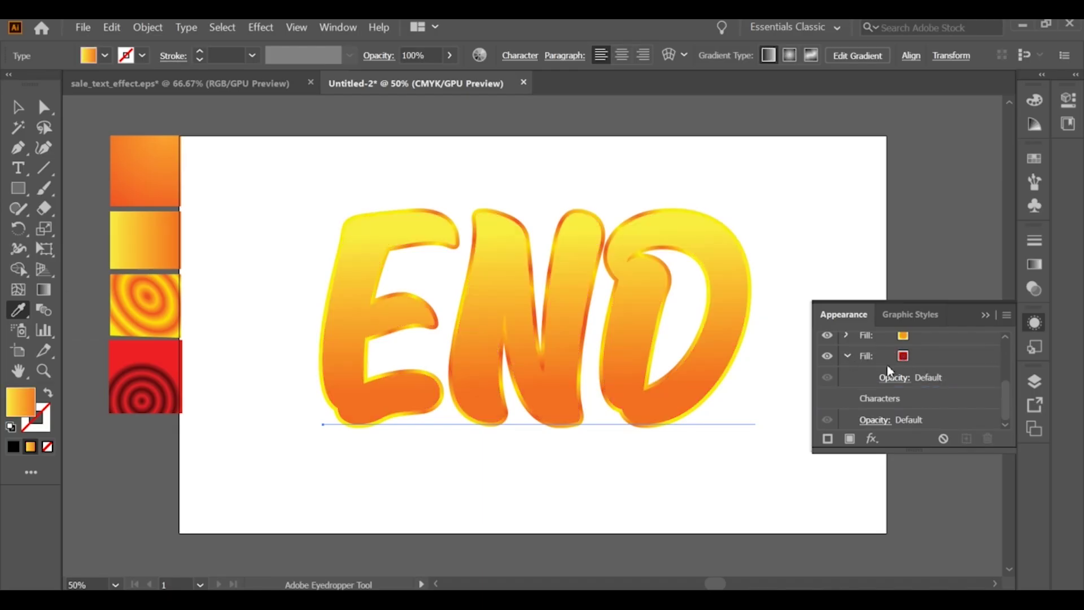
click(848, 356)
click(848, 357)
click(847, 357)
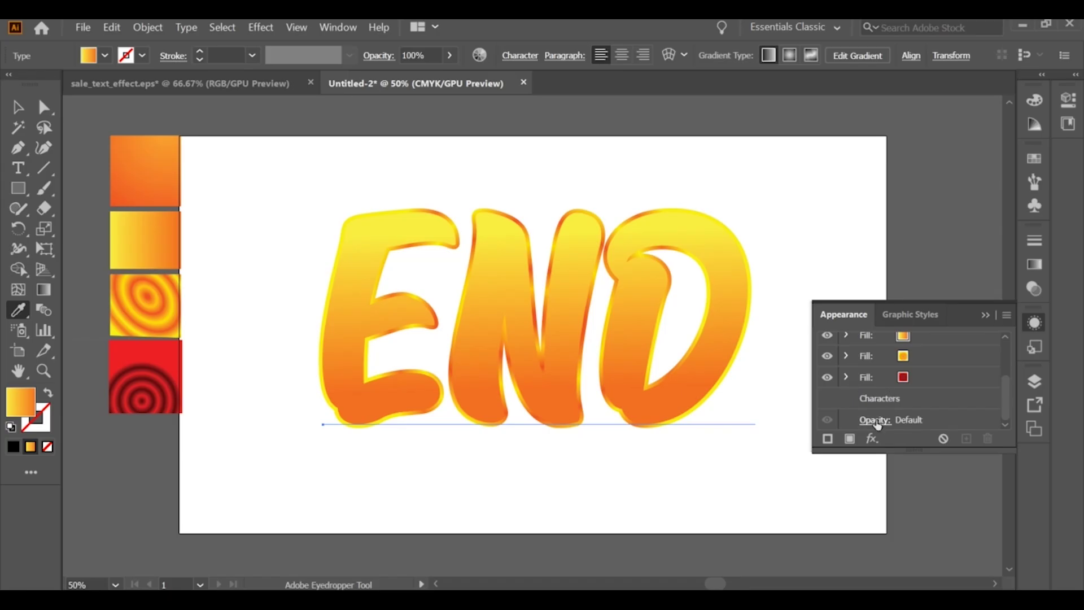
Apply an Offset Path effect of 10 pt with Miter joins and a miter limit of 4 to the dark red fill
click(921, 377)
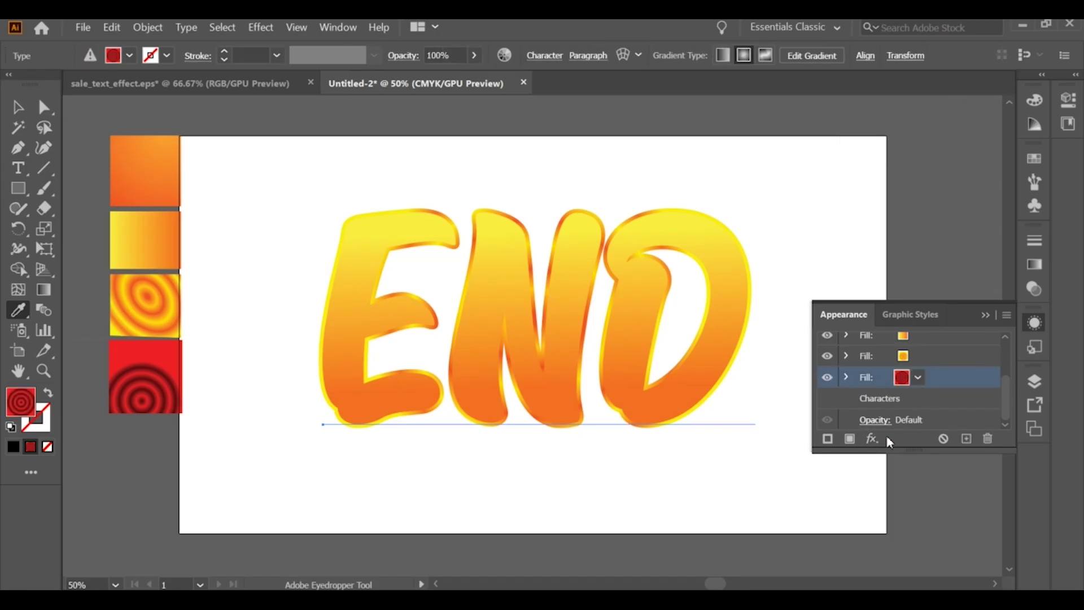
click(870, 438)
mouse_move(926, 309)
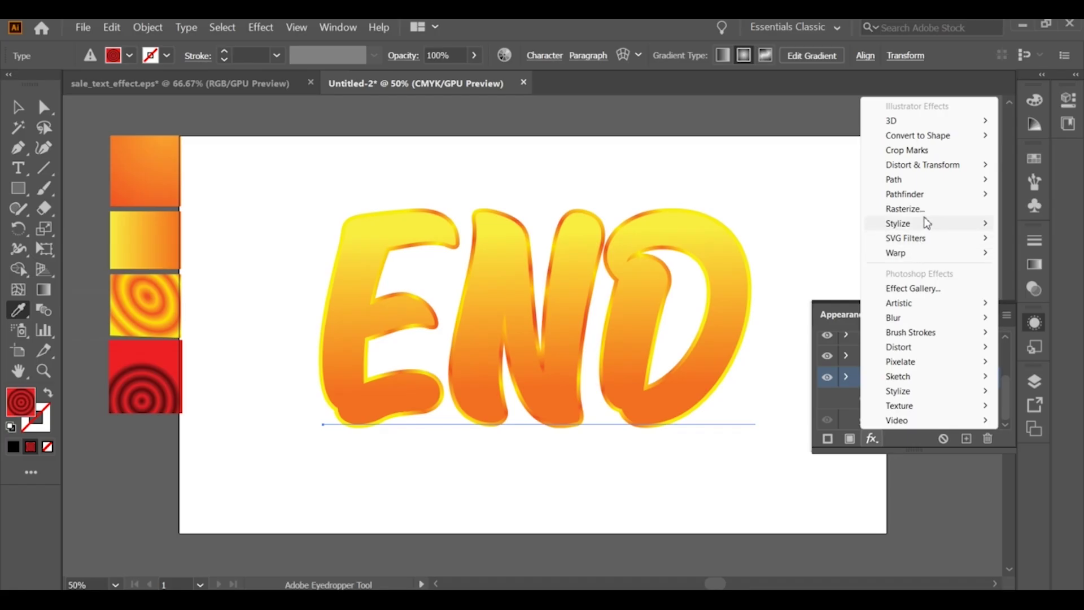
mouse_move(911, 181)
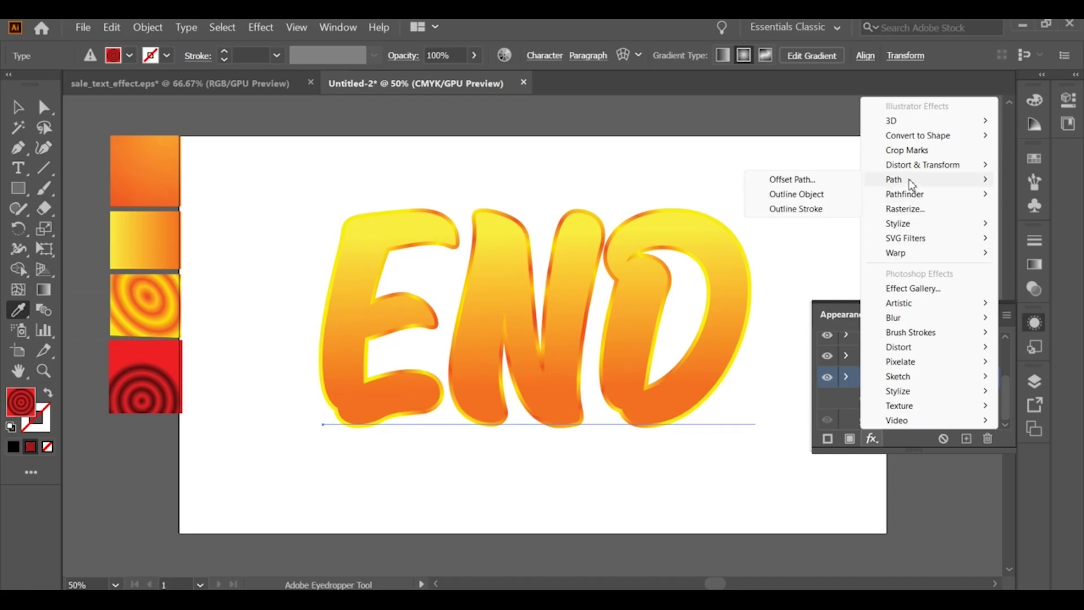
click(819, 179)
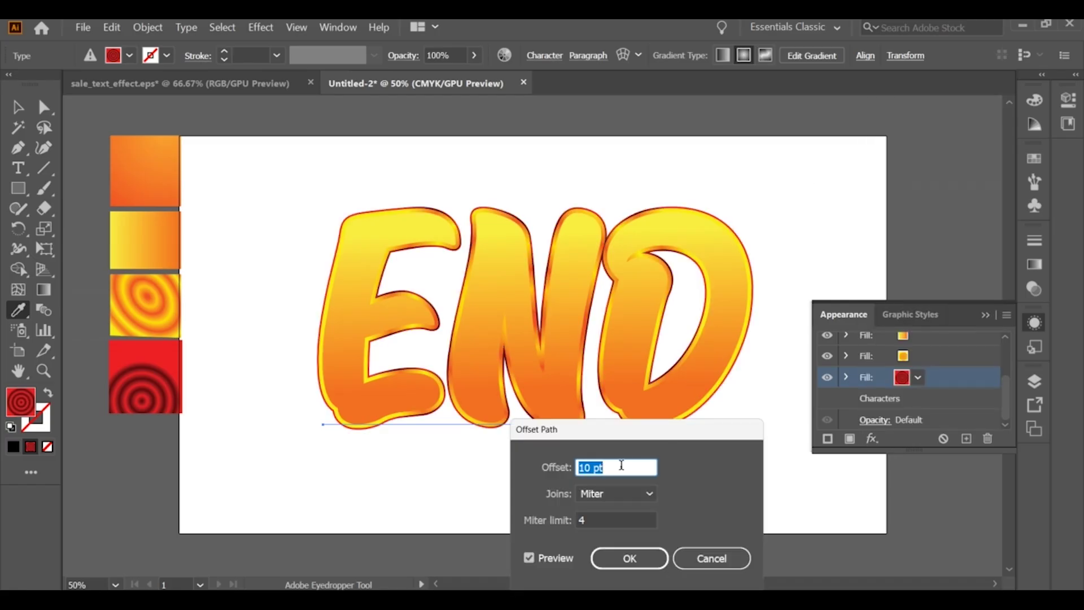
key(Up)
key(Up)
key(Up)
key(Up)
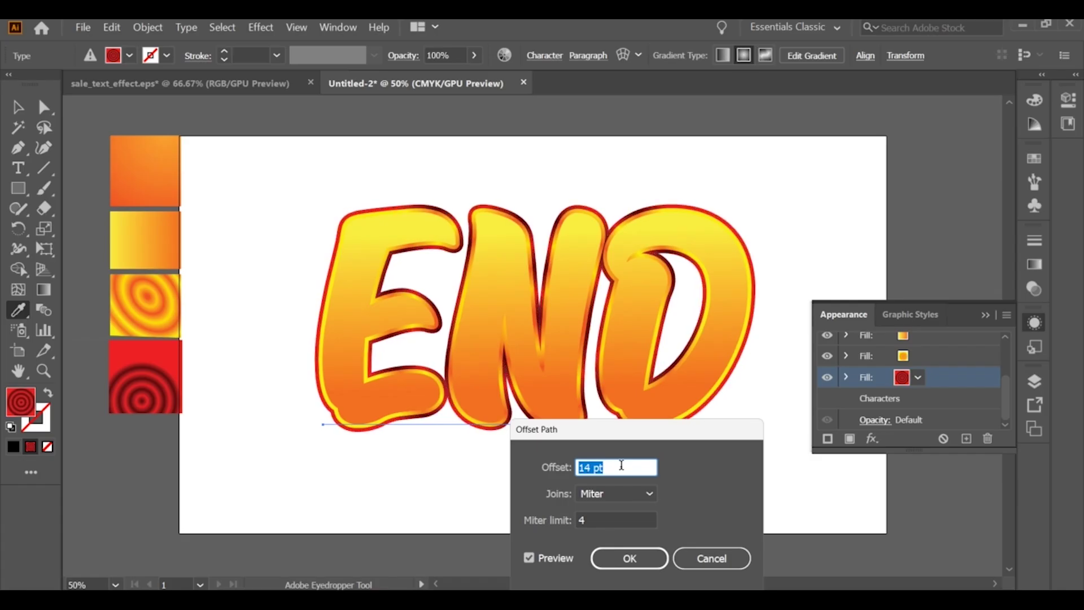
key(Up)
key(Up)
key(Up)
key(Up)
key(Up)
key(Up)
key(Up)
key(Up)
key(Up)
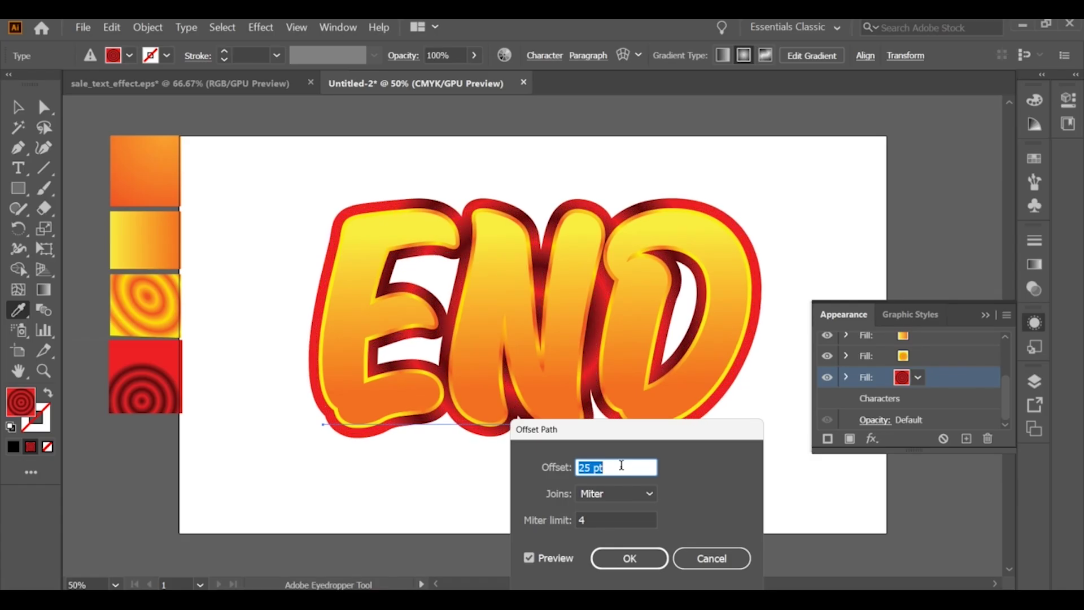
key(Down)
key(Down)
key(Down)
key(Down)
key(Down)
key(Down)
key(Down)
key(Down)
key(Down)
key(Down)
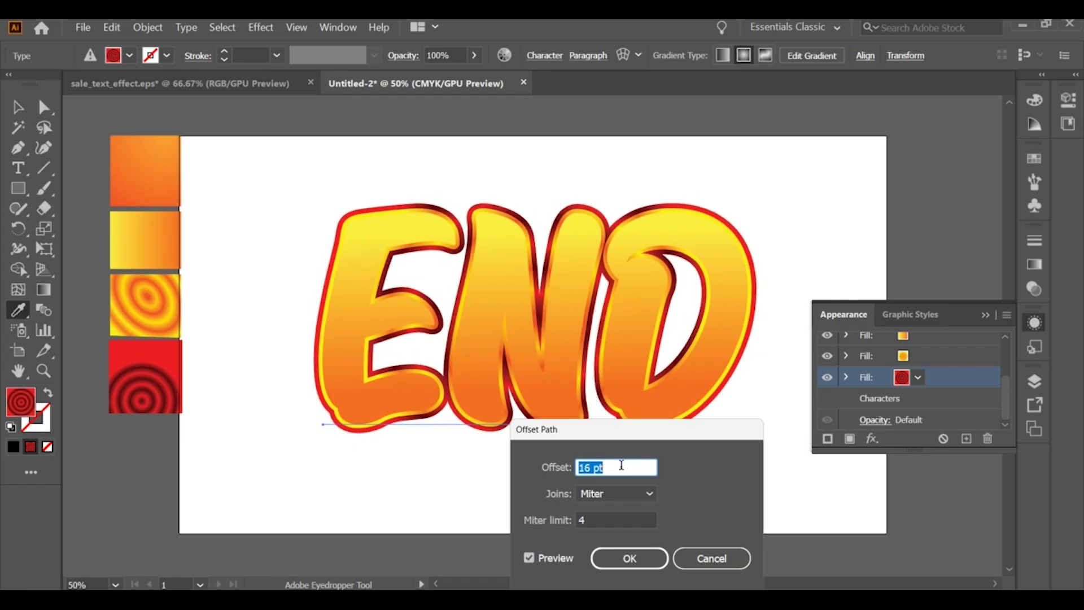
key(Down)
key(Down)
key(Down)
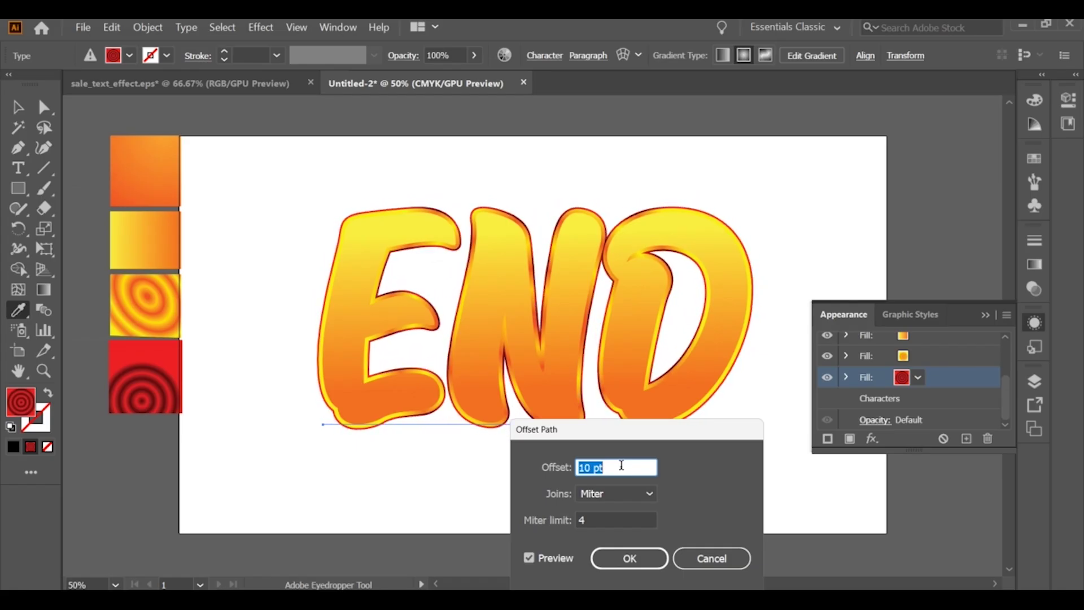
key(Down)
key(Down)
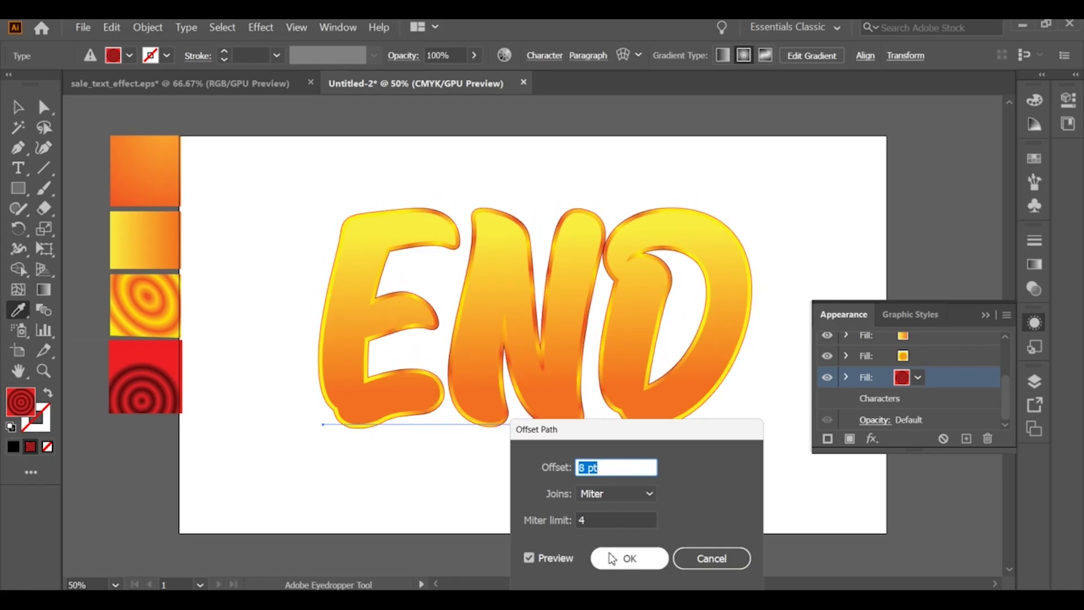
key(Up)
key(Up)
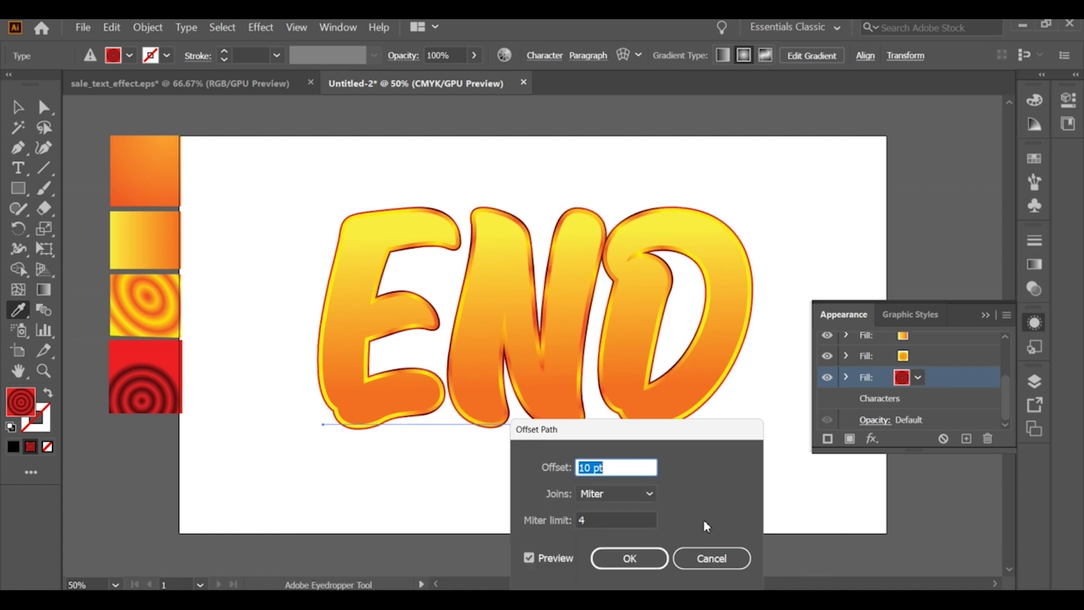
click(633, 558)
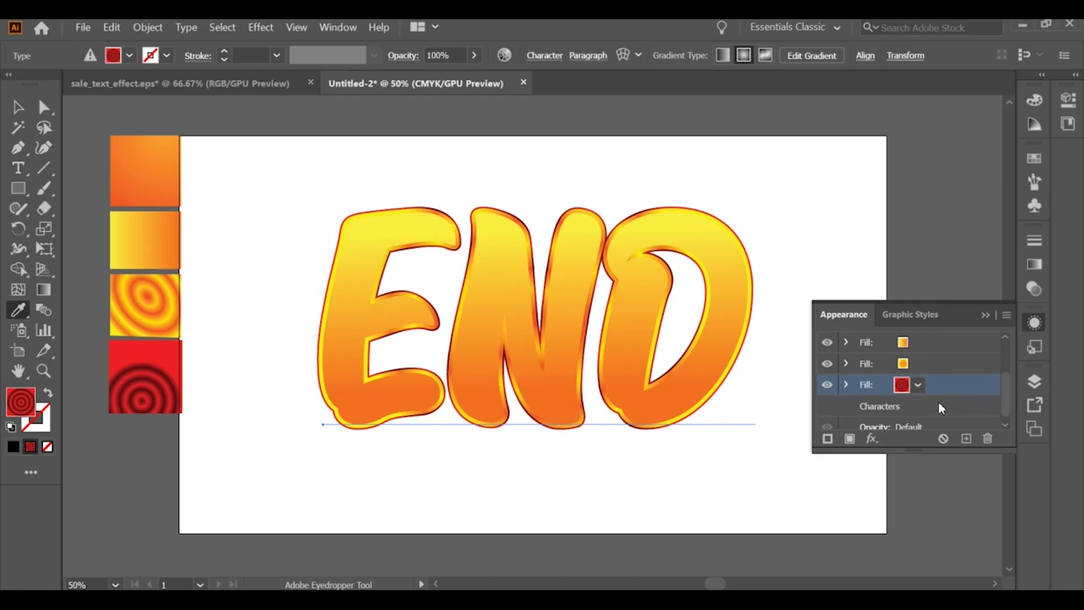
Add a Transform effect to the dark red fill, moving it -0.3 pt horizontally and 0.5 pt vertically
click(872, 439)
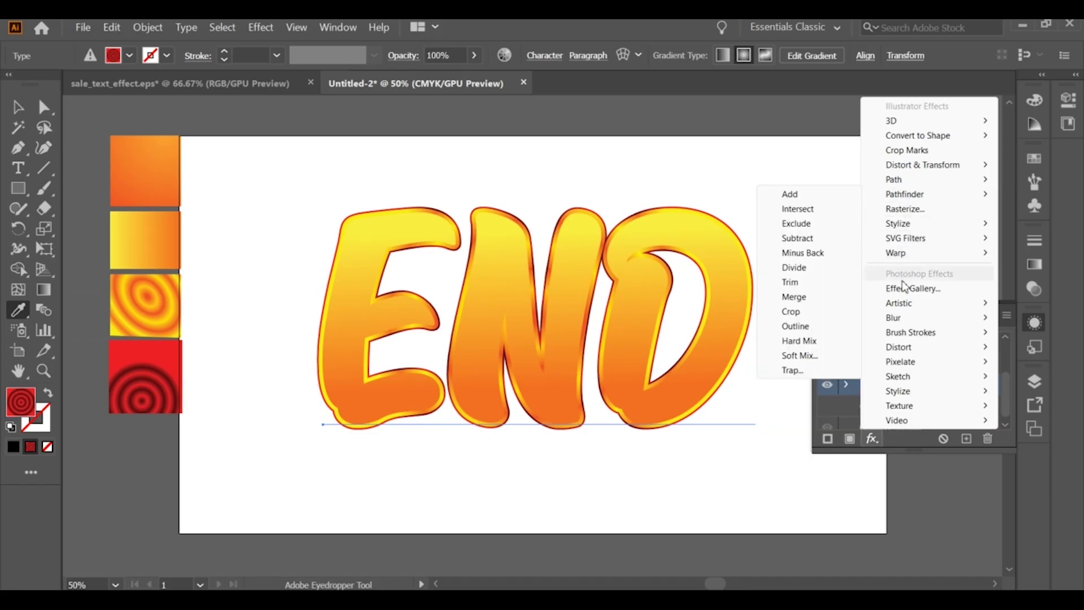
mouse_move(903, 165)
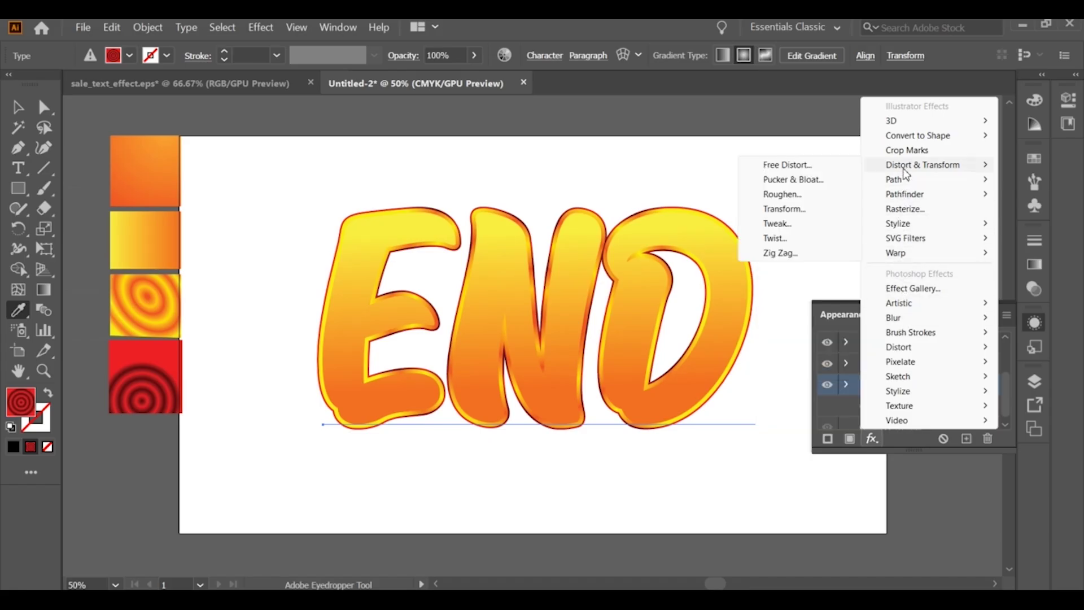
click(785, 209)
click(998, 242)
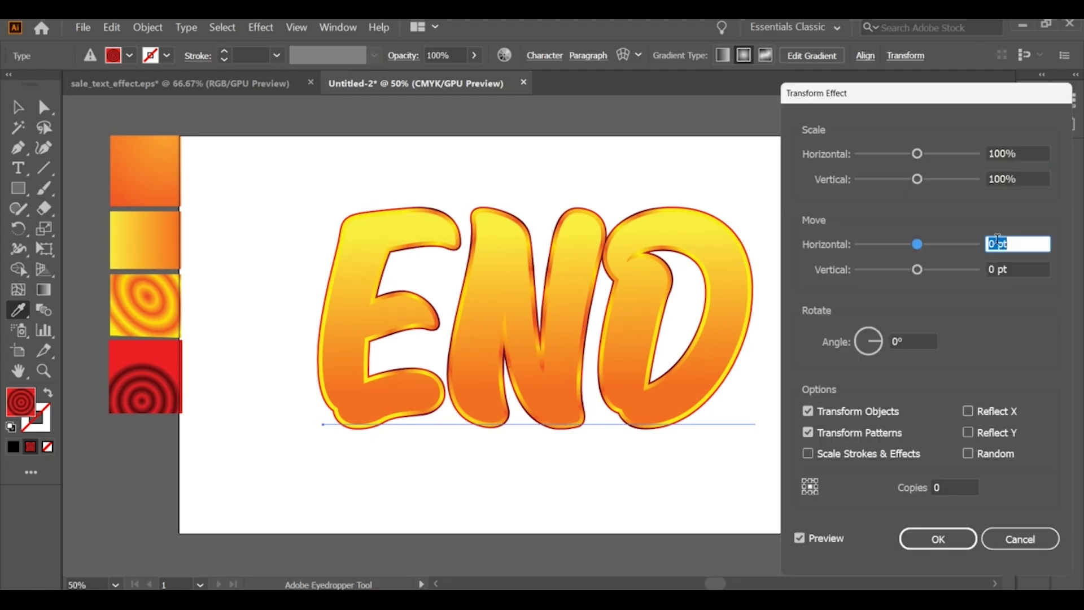
text(-.3)
click(1001, 269)
triple_click(1001, 269)
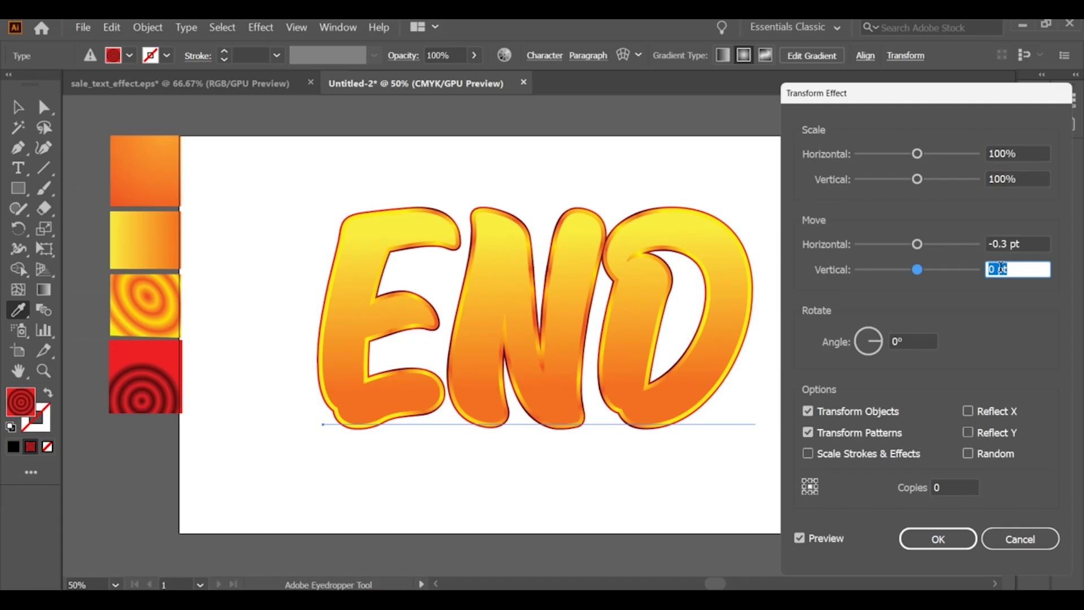
text(.5)
key(Return)
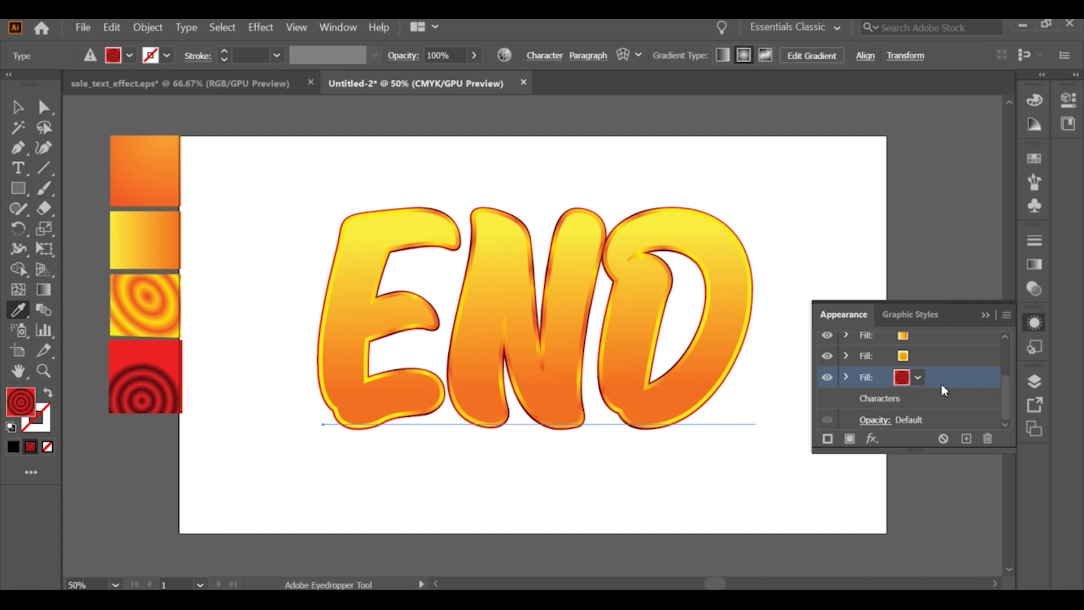
Edit the dark red fill's Transform effect to make 20 copies
scroll(884, 418, up, 3)
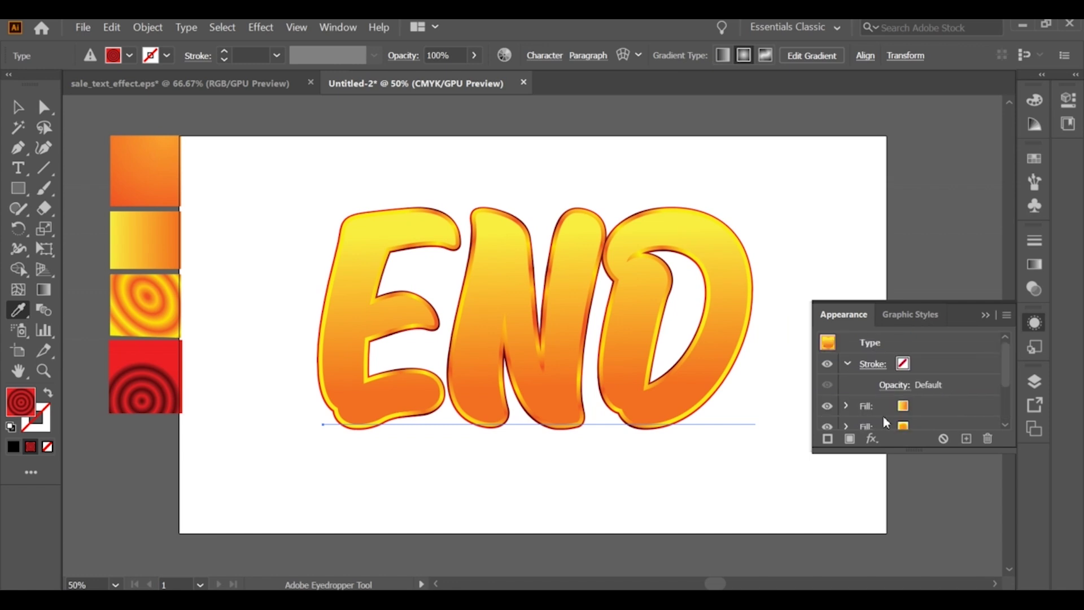
scroll(883, 415, down, 3)
click(847, 357)
click(848, 357)
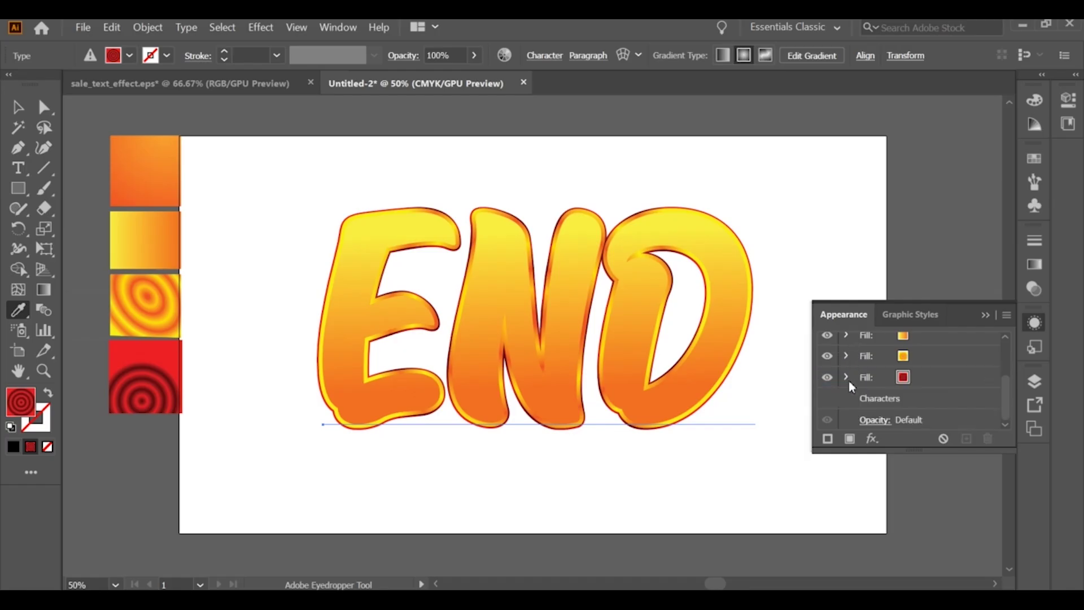
click(917, 379)
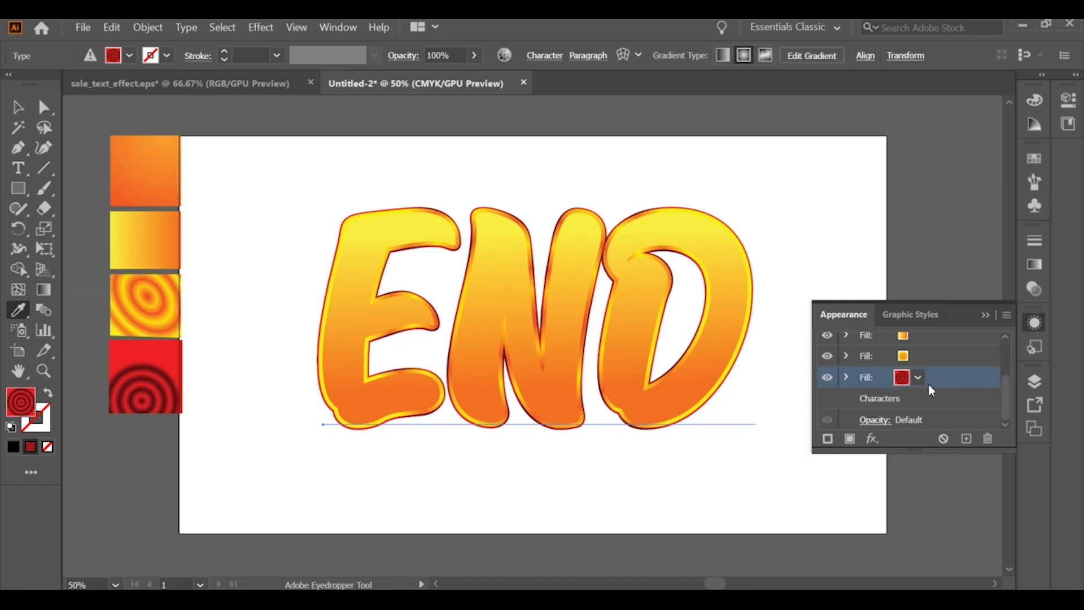
click(847, 377)
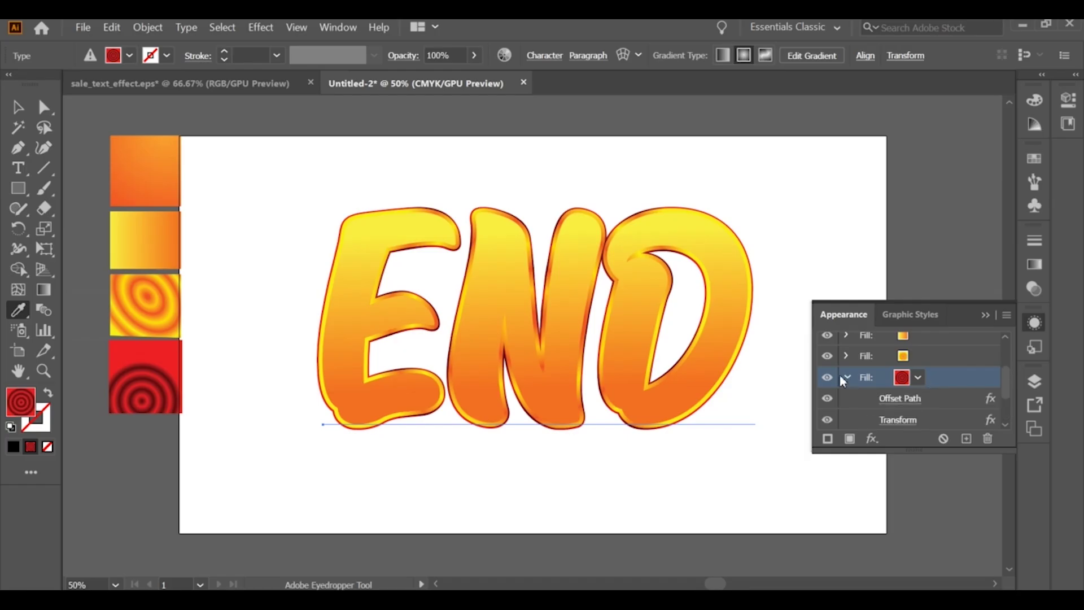
click(909, 419)
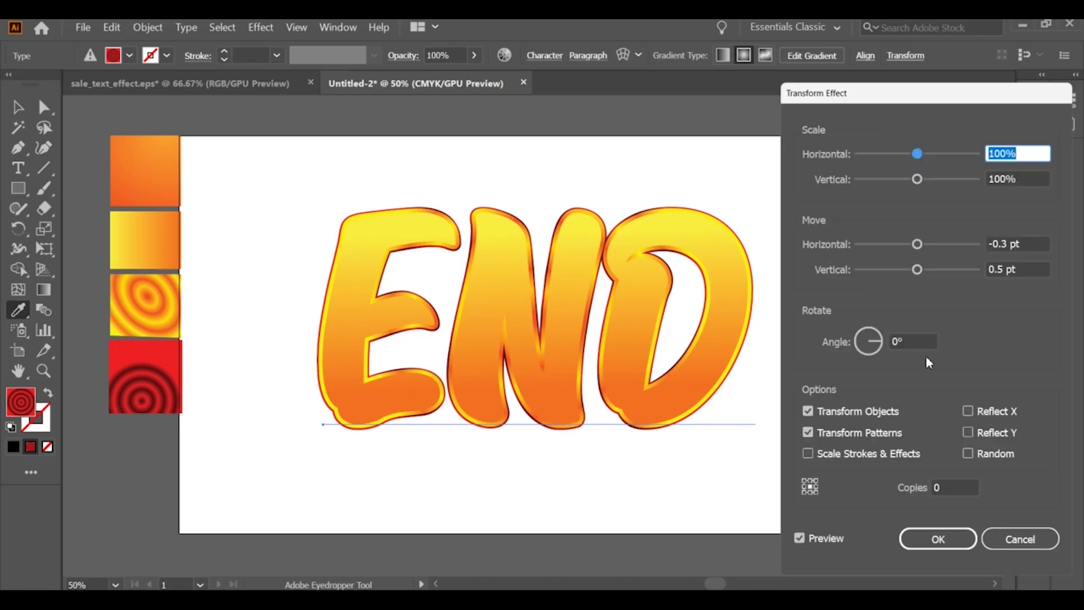
click(954, 486)
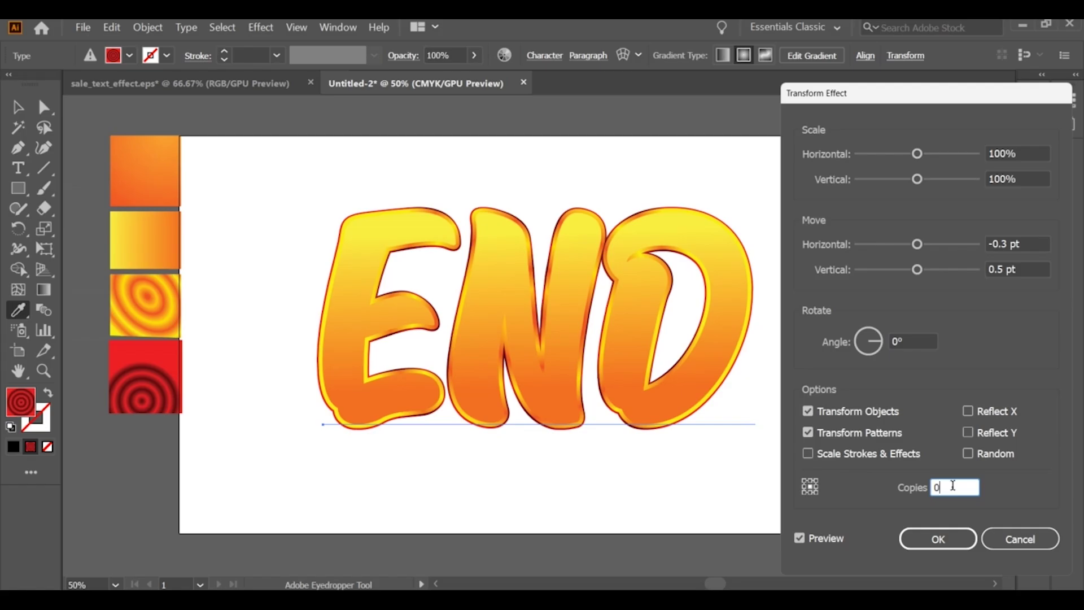
double_click(954, 484)
text(20)
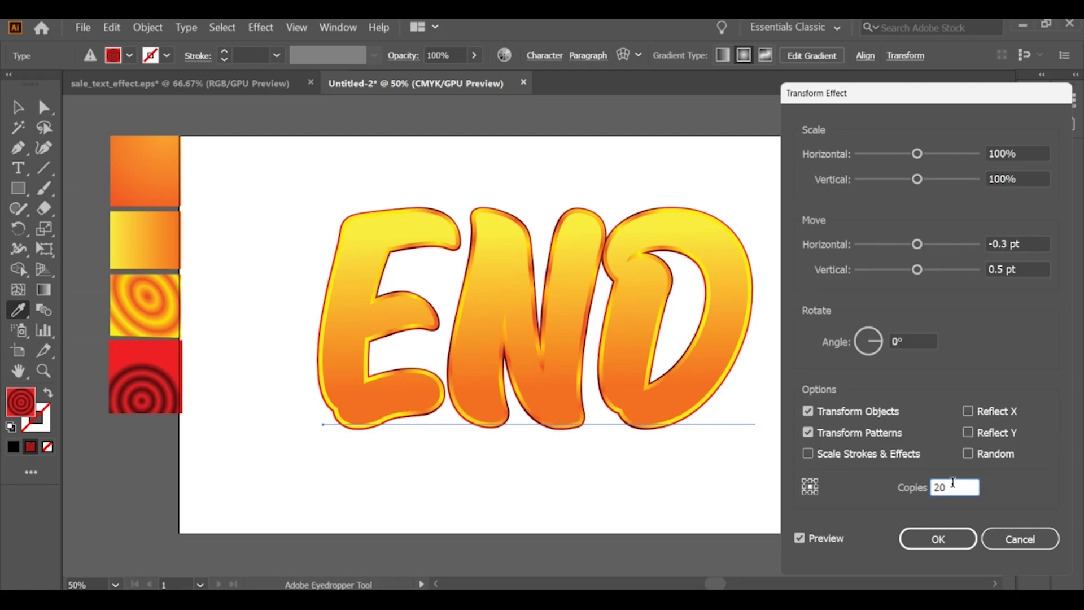
click(937, 539)
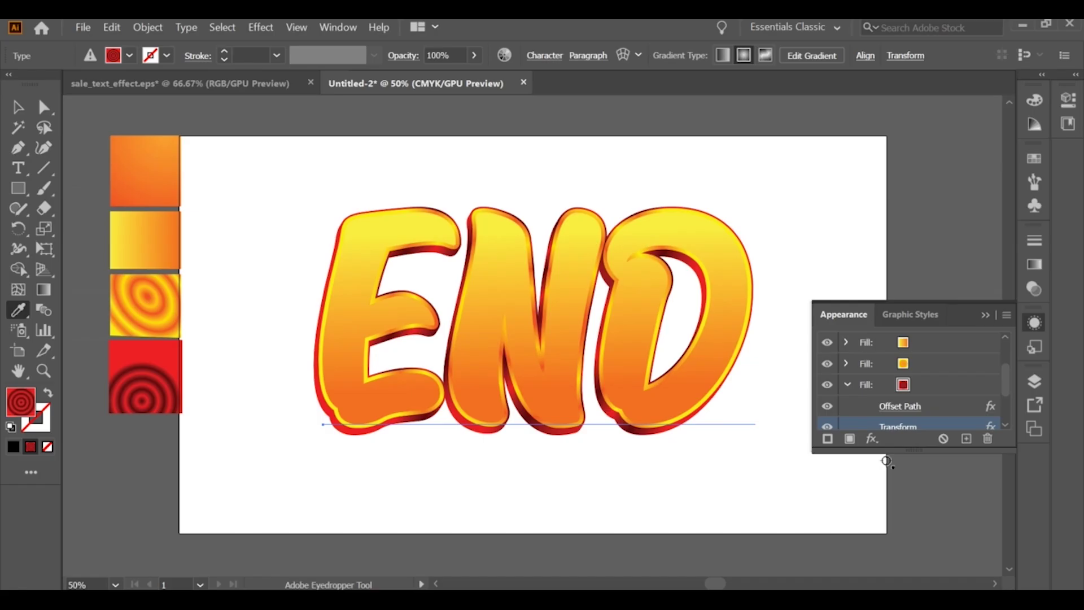
click(900, 428)
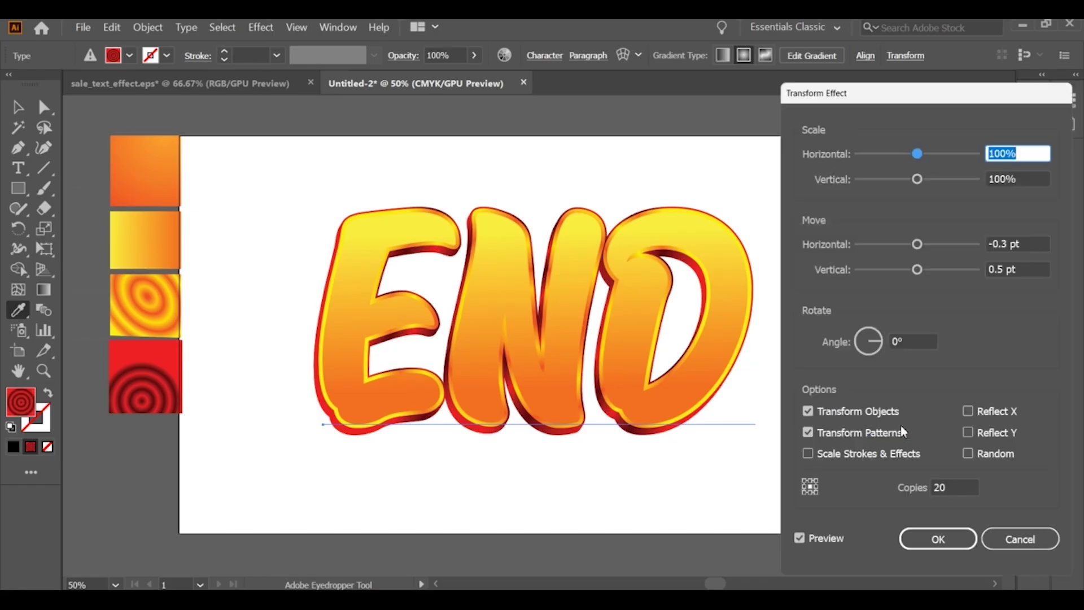
click(937, 539)
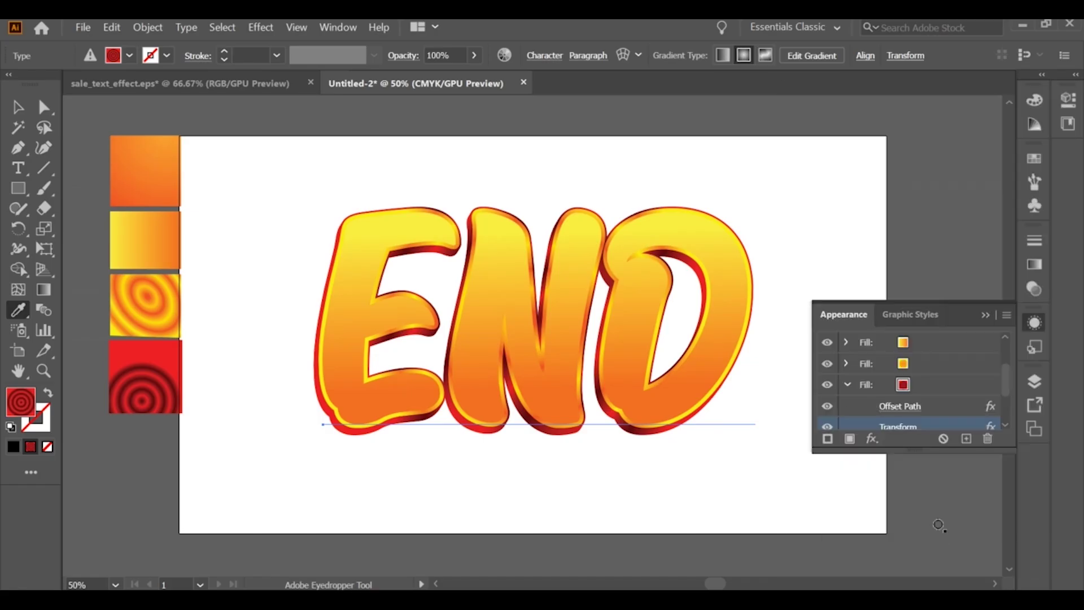
Add a black Multiply Drop Shadow to the dark red fill with 81% opacity, -15 pt X offset, 19 pt Y offset and 8 pt blur
click(873, 439)
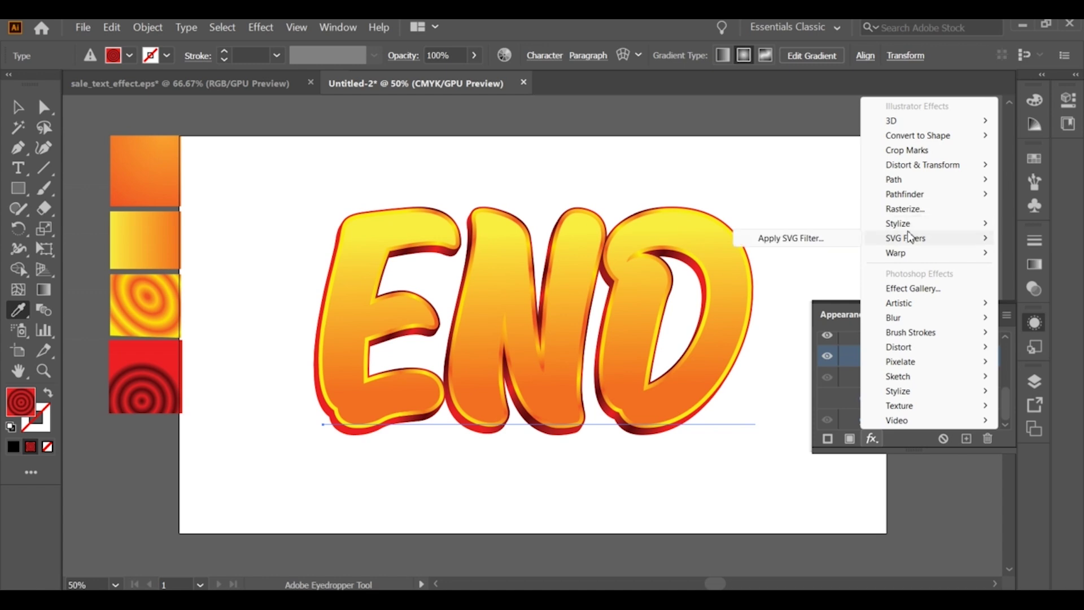
mouse_move(910, 223)
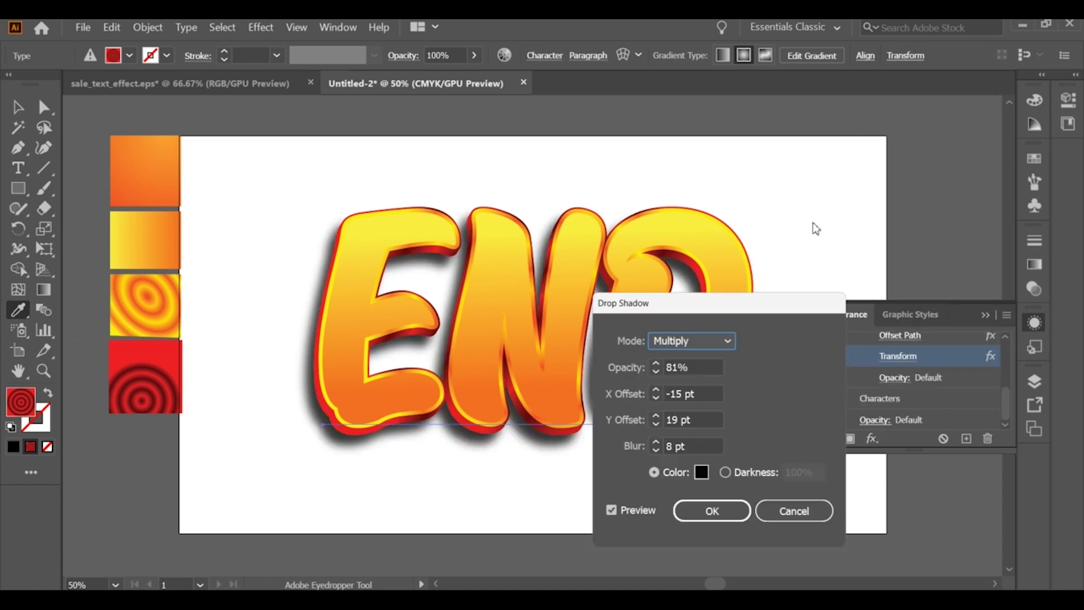
click(694, 513)
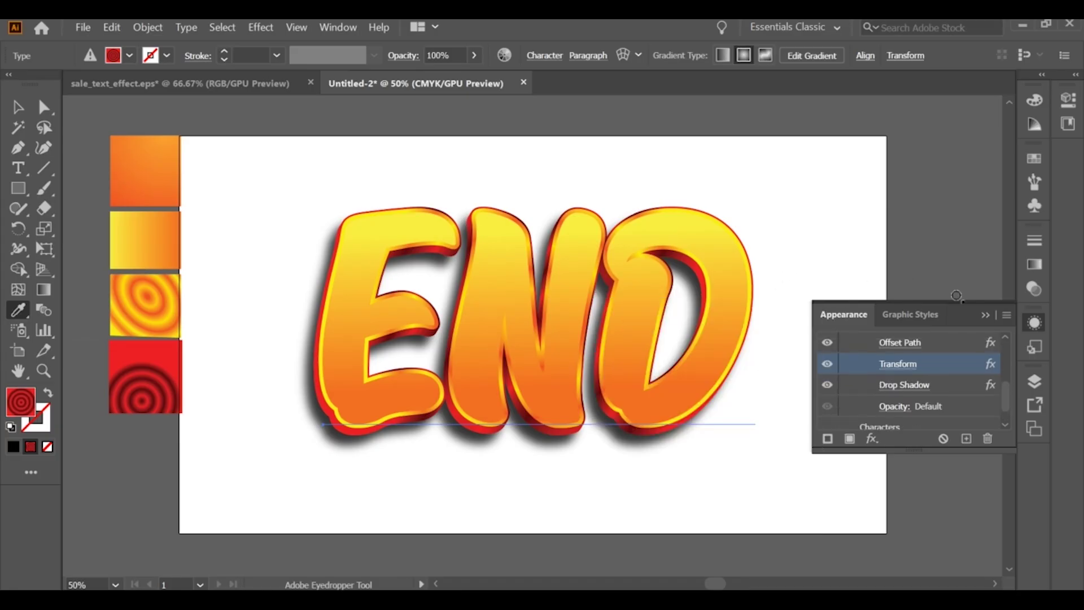
Put away the appearance settings and deselect the END text to inspect the finished effect
click(984, 317)
click(18, 106)
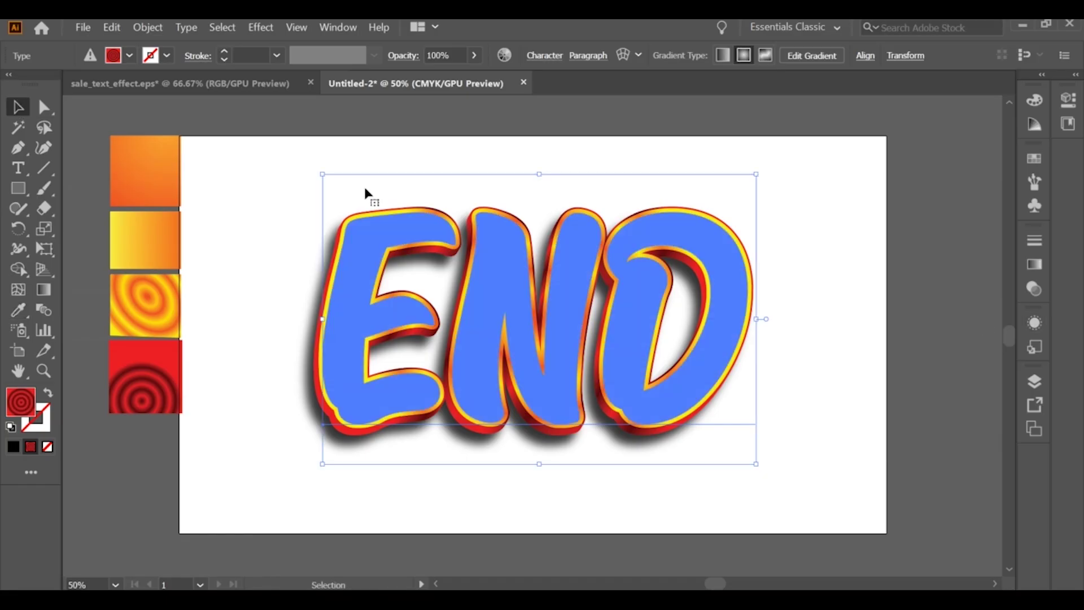
click(338, 146)
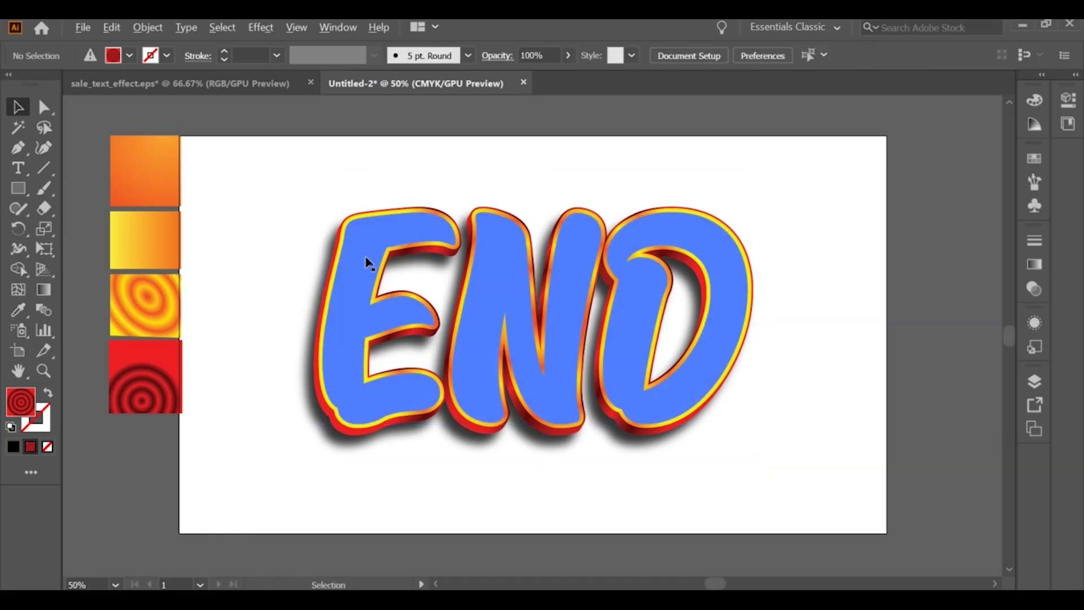
scroll(367, 259, up, 1)
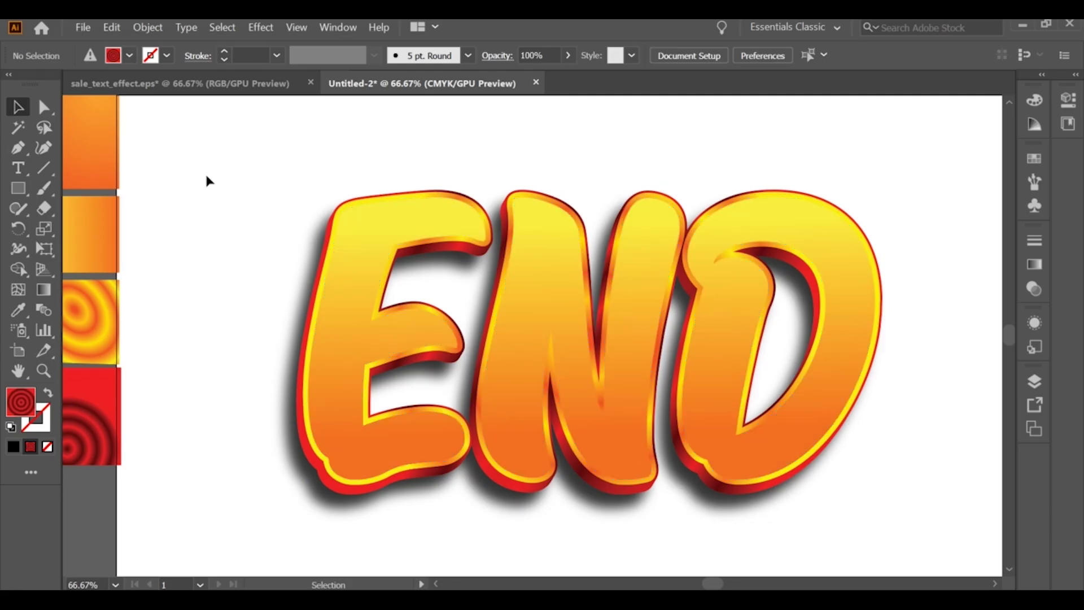
scroll(206, 181, down, 2)
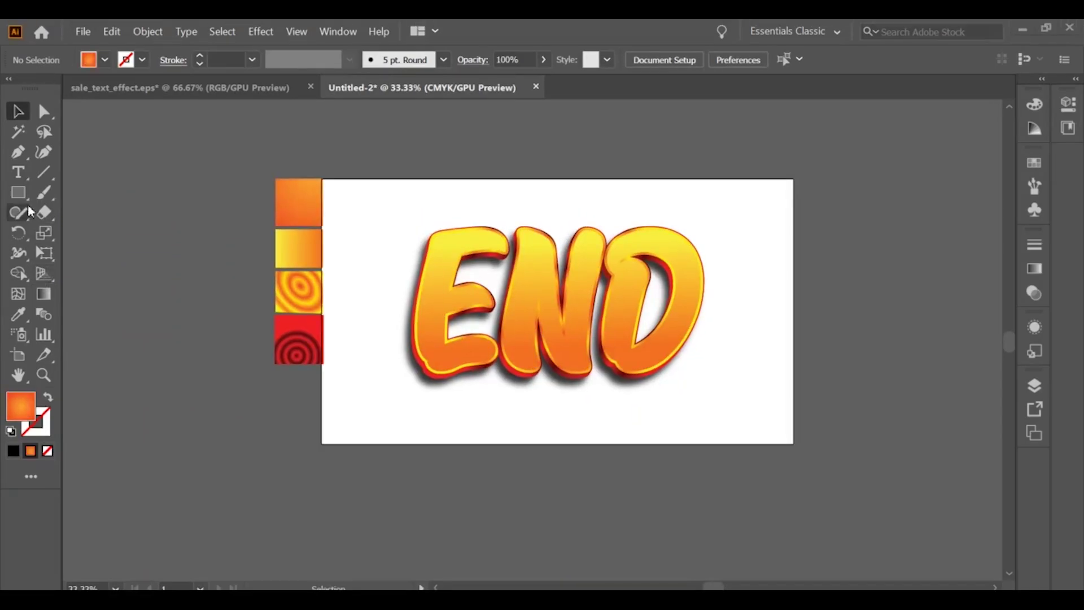
Draw a rectangle covering the whole artboard and fill it with the orange radial gradient sampled from the swatch squares
click(18, 188)
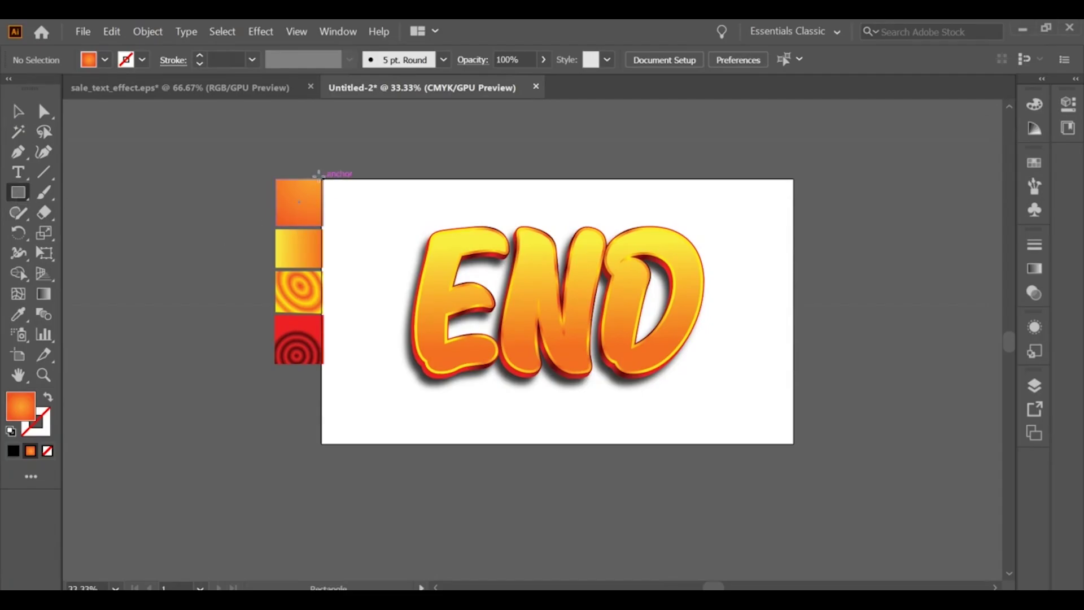
drag(320, 175, 791, 443)
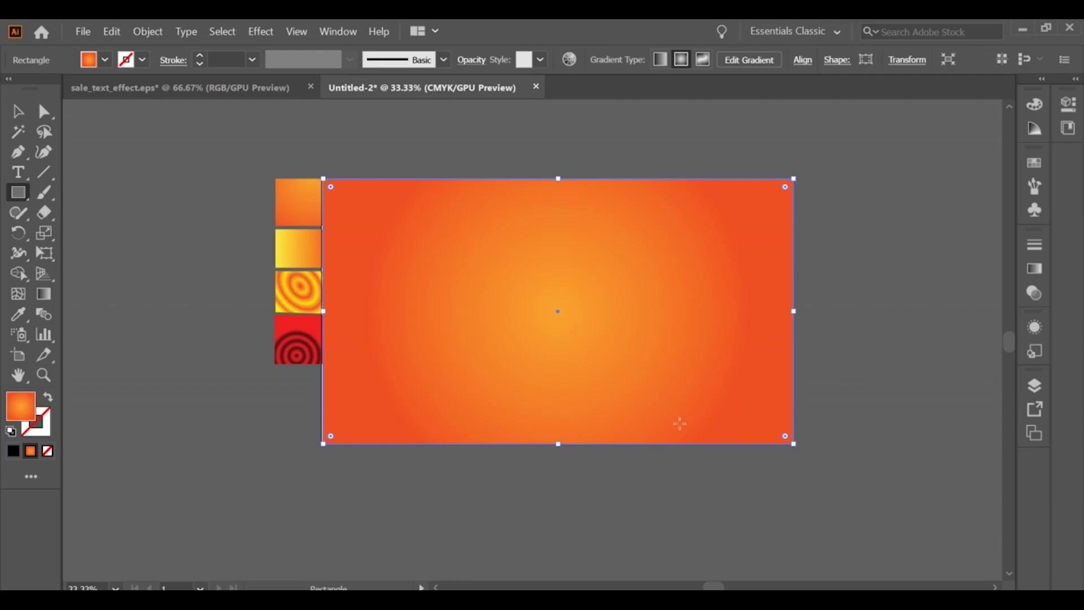
click(18, 111)
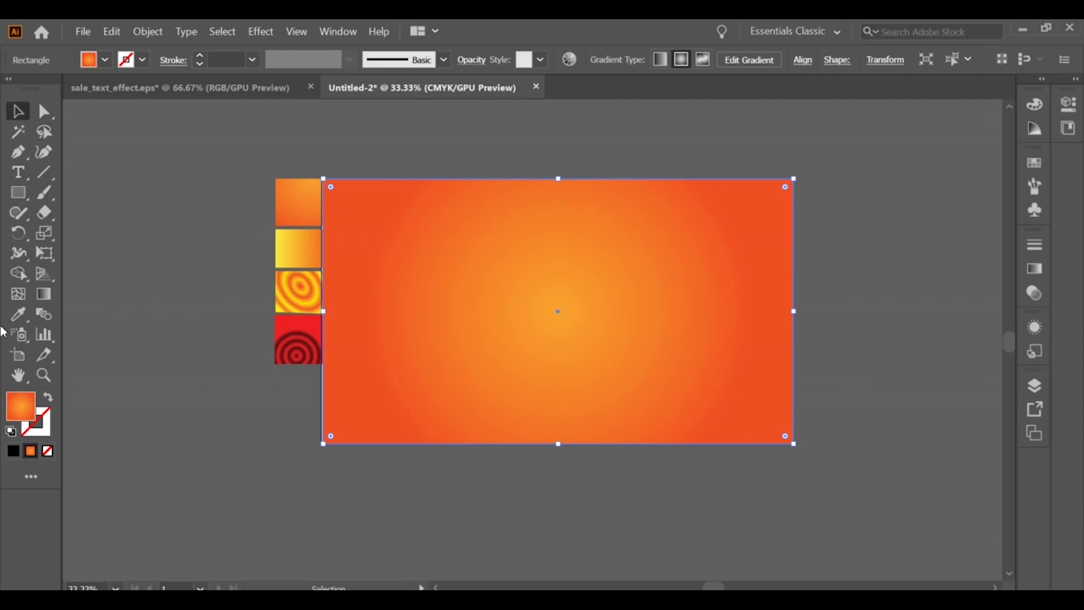
click(18, 314)
Send the orange gradient rectangle to the back, behind the END text
right_click(507, 252)
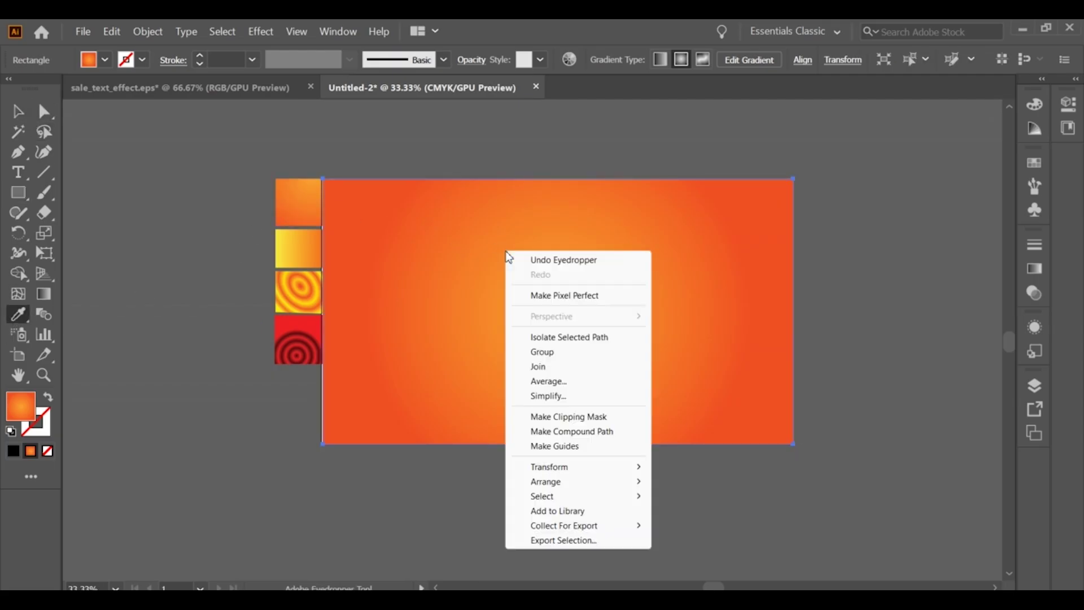
mouse_move(570, 482)
click(725, 517)
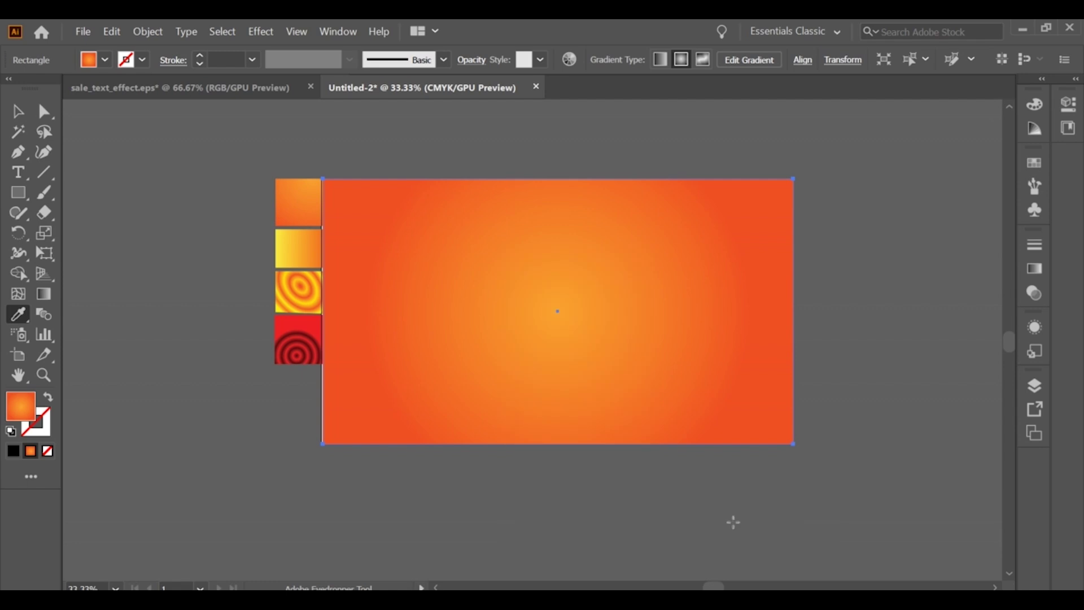
Move the END text slightly right and down to centre it on the orange background, and leave it deselected
click(16, 111)
click(473, 240)
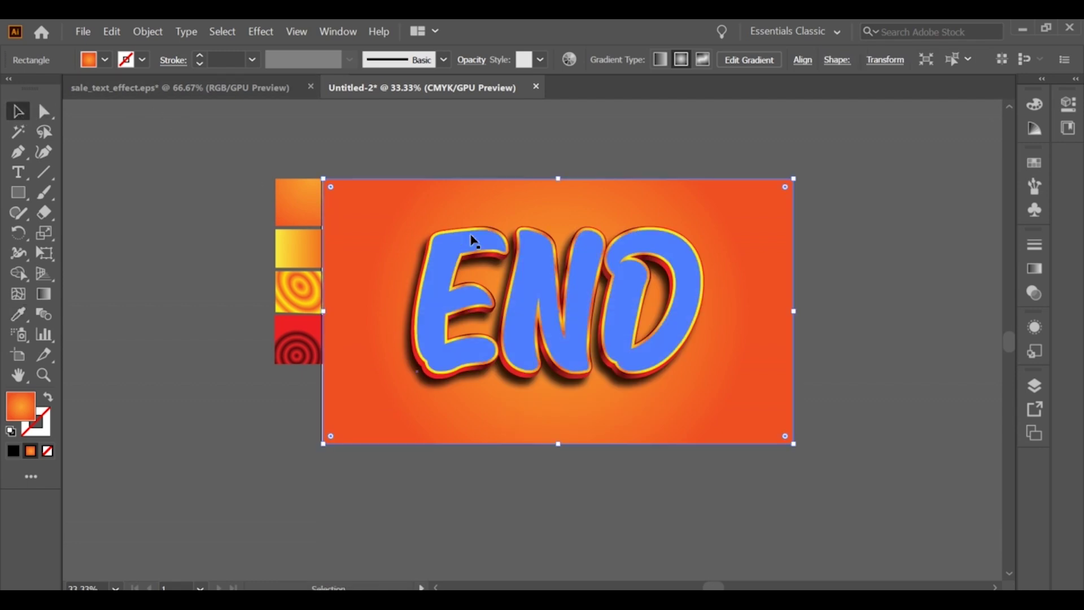
click(668, 169)
drag(623, 266, 632, 274)
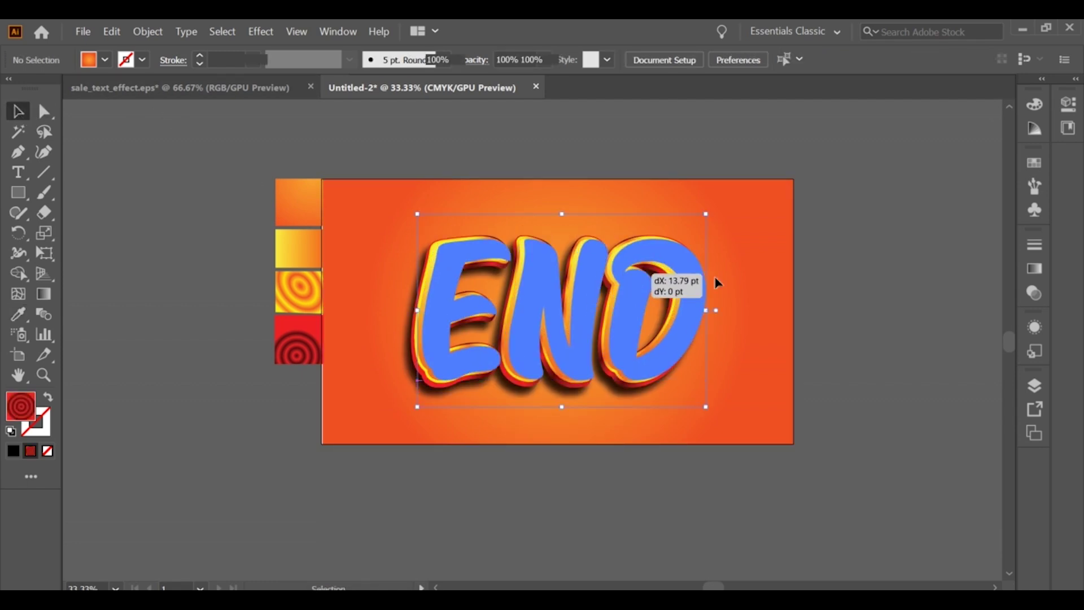
click(856, 270)
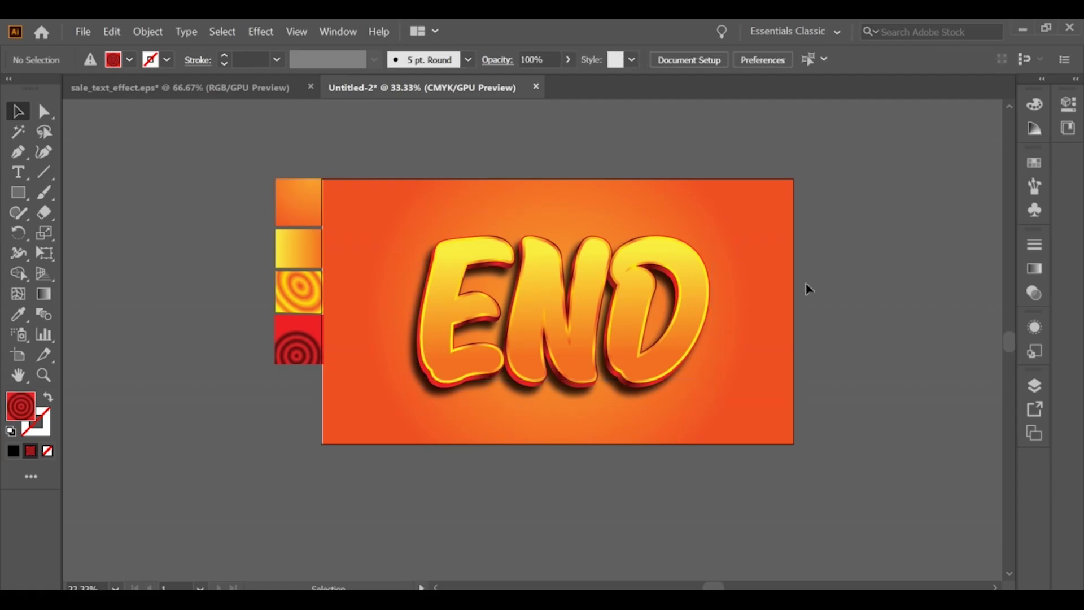
scroll(798, 288, up, 1)
drag(654, 353, 737, 353)
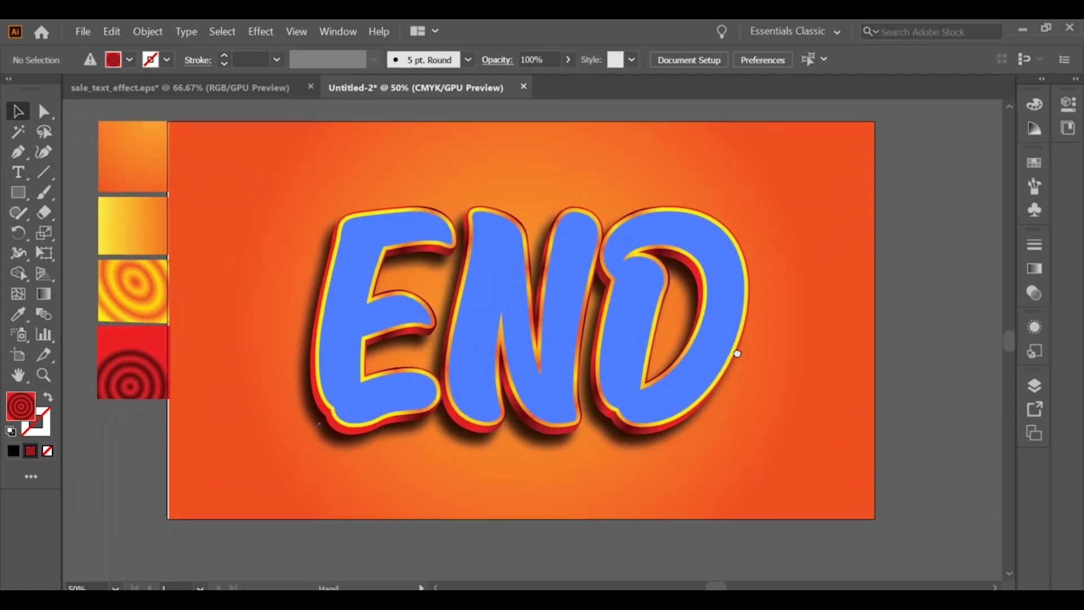